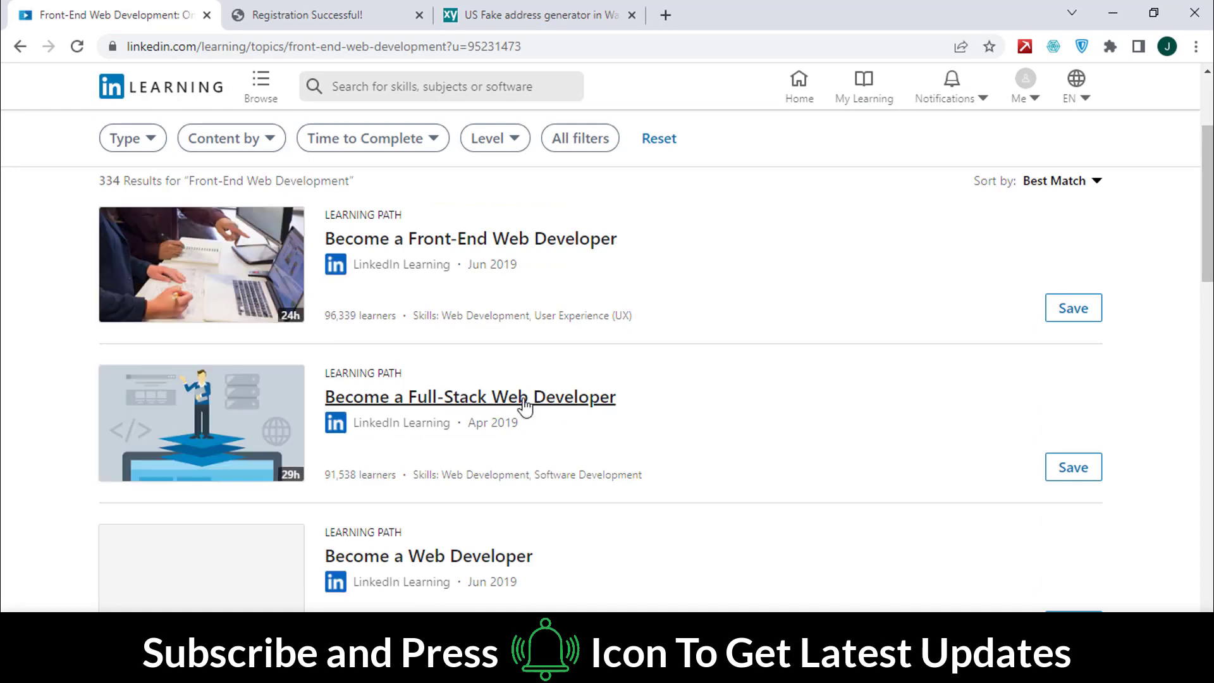
Step: Open a learning path and start its first course, JavaScript Essential Training
{"action": "scroll", "coordinate": [523, 406], "scroll_direction": "down", "scroll_amount": 5}
{"action": "left_click", "coordinate": [447, 364]}
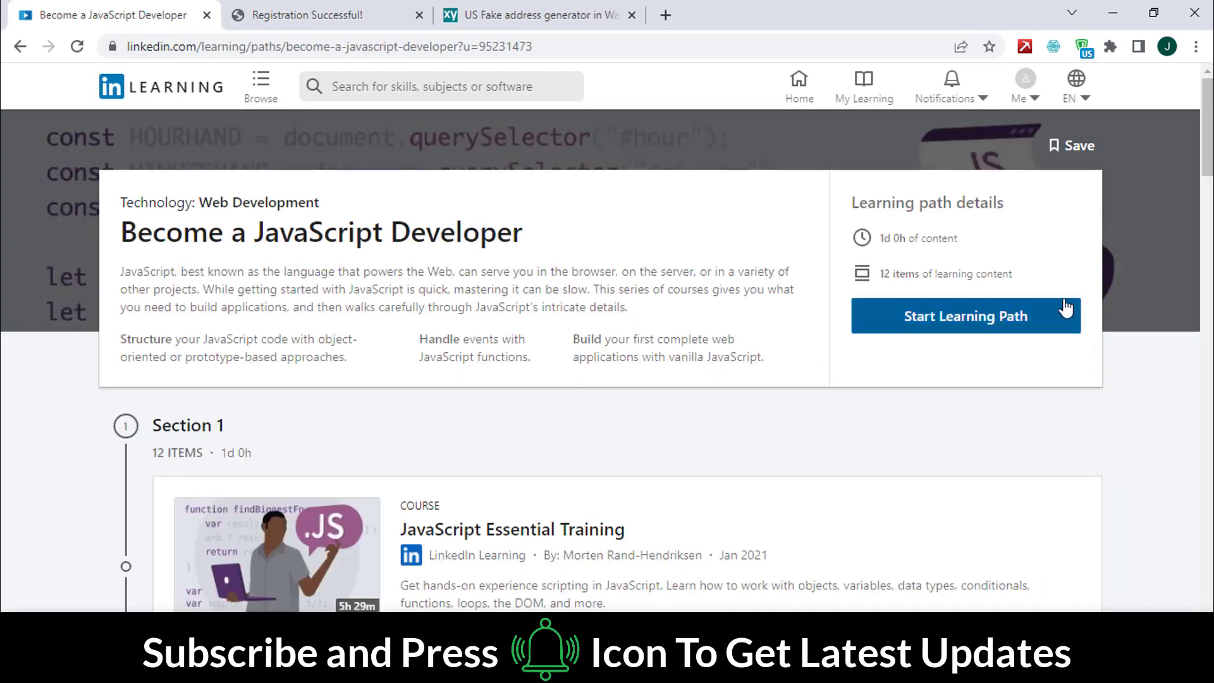
{"action": "left_click", "coordinate": [1066, 315]}
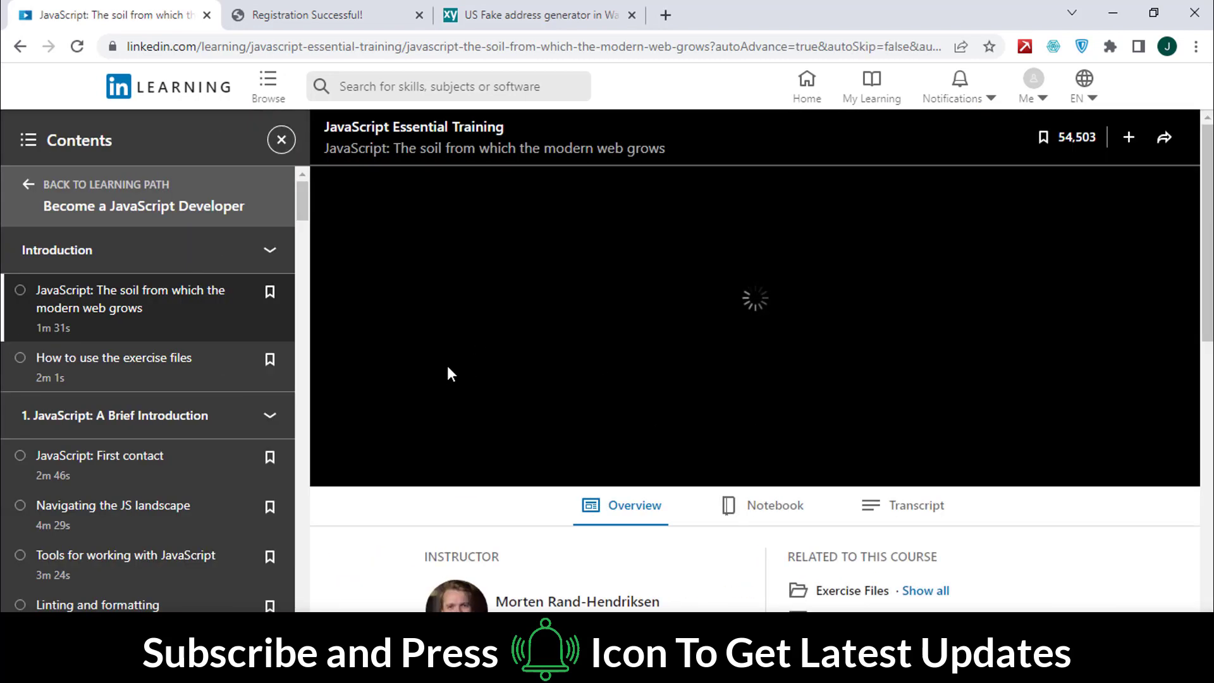
Step: Check the course's certificate details, then return to the LinkedIn Learning home page
{"action": "scroll", "coordinate": [448, 368], "scroll_direction": "down", "scroll_amount": 3}
{"action": "left_click", "coordinate": [916, 442]}
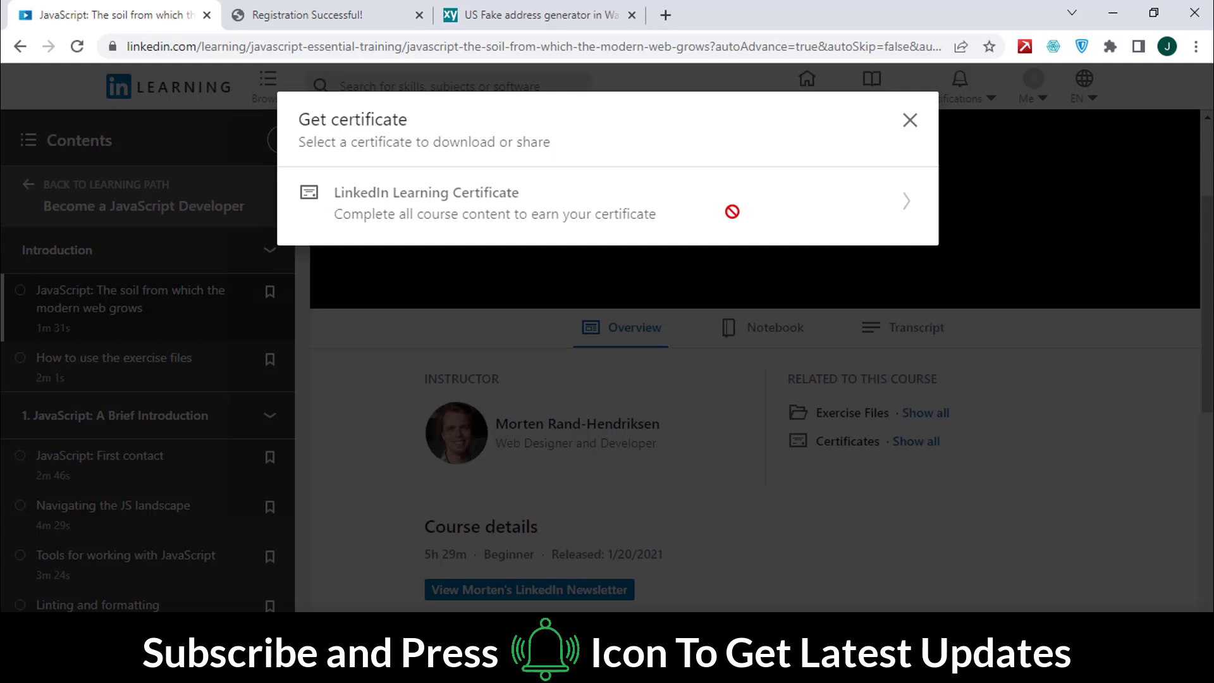
{"action": "left_click", "coordinate": [416, 278]}
{"action": "scroll", "coordinate": [859, 509], "scroll_direction": "down", "scroll_amount": 4}
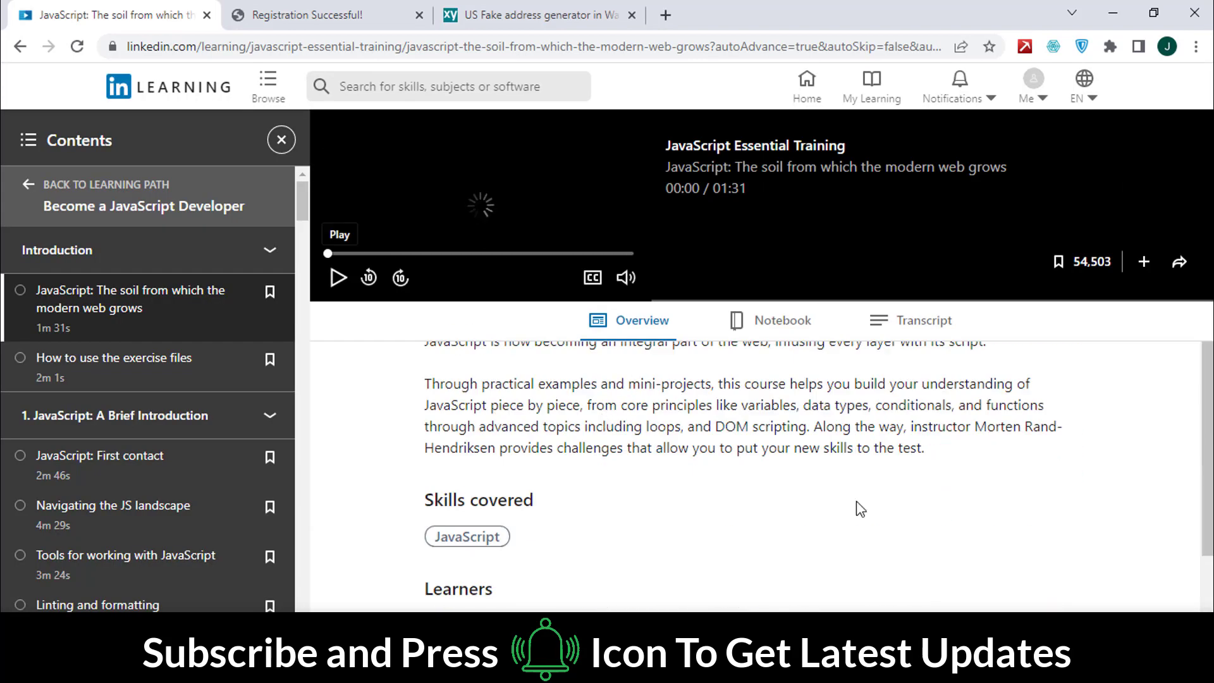
{"action": "scroll", "coordinate": [860, 509], "scroll_direction": "down", "scroll_amount": 3}
{"action": "left_click", "coordinate": [143, 94]}
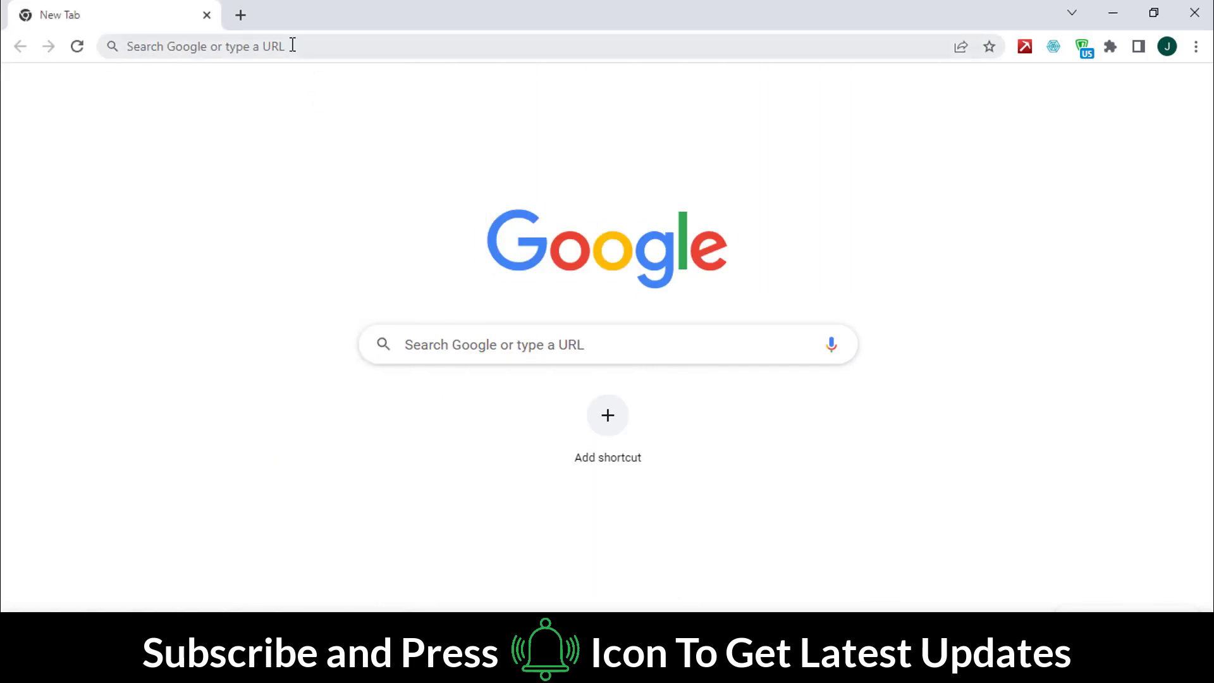
Step: Load trl.org in the new tab
{"action": "left_click", "coordinate": [292, 44]}
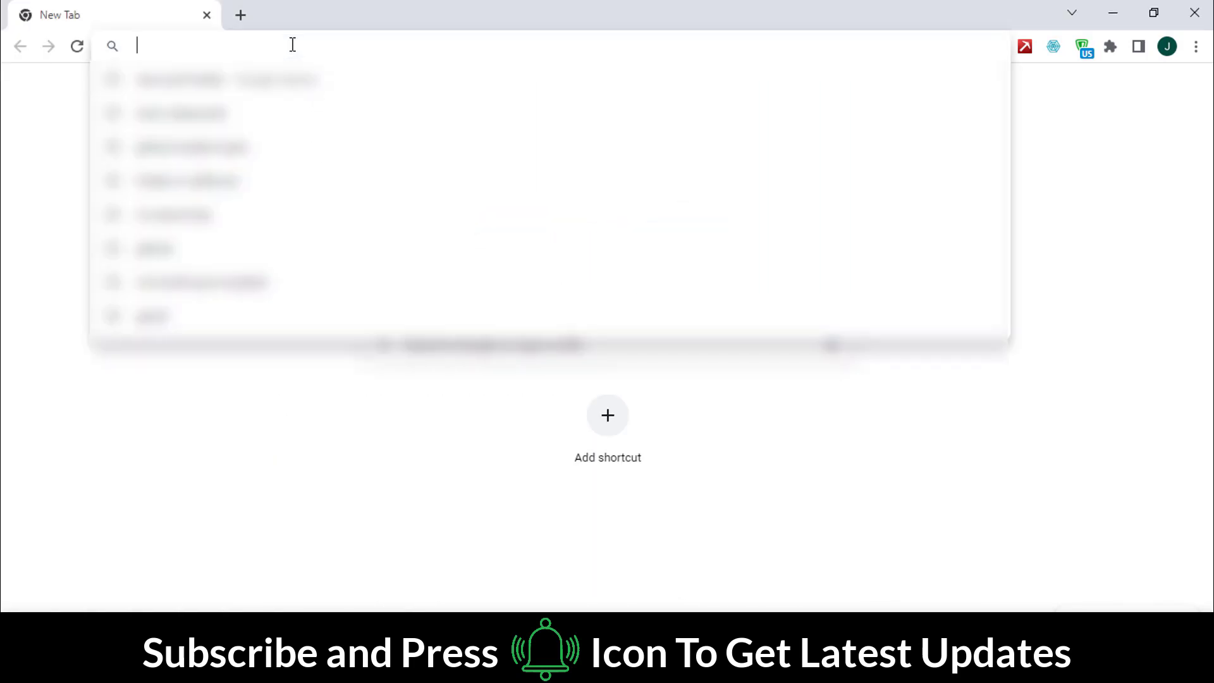
{"action": "type", "text": "trl.org"}
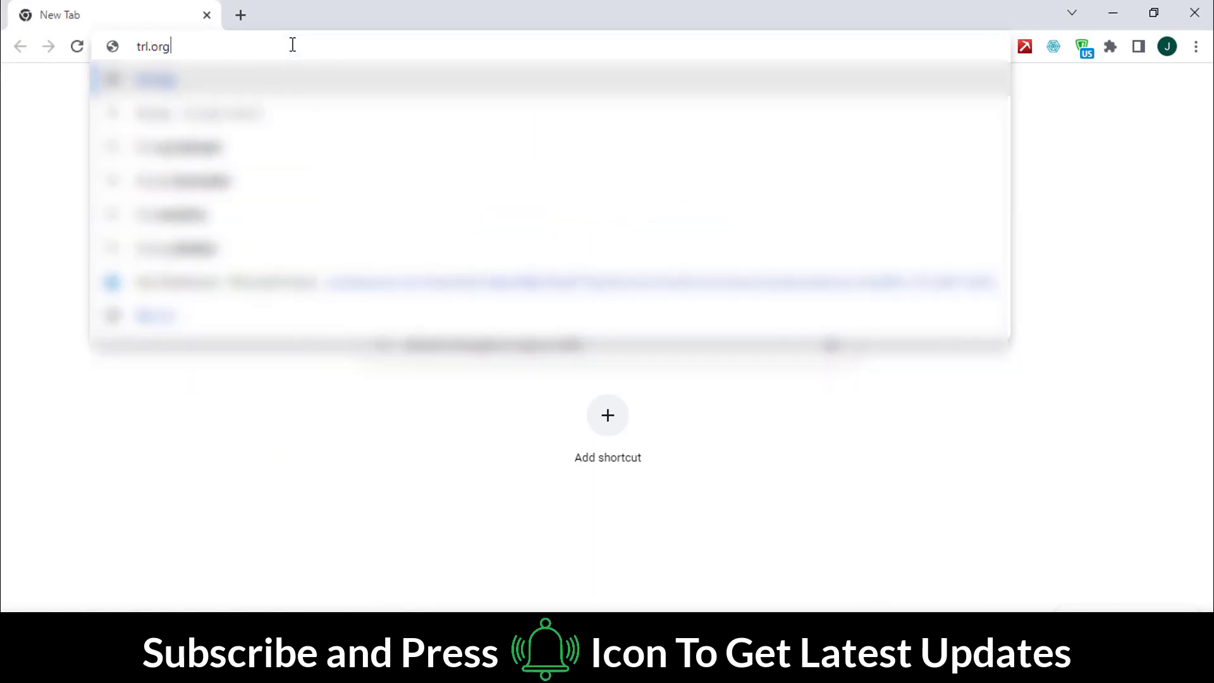
{"action": "key", "text": "Return"}
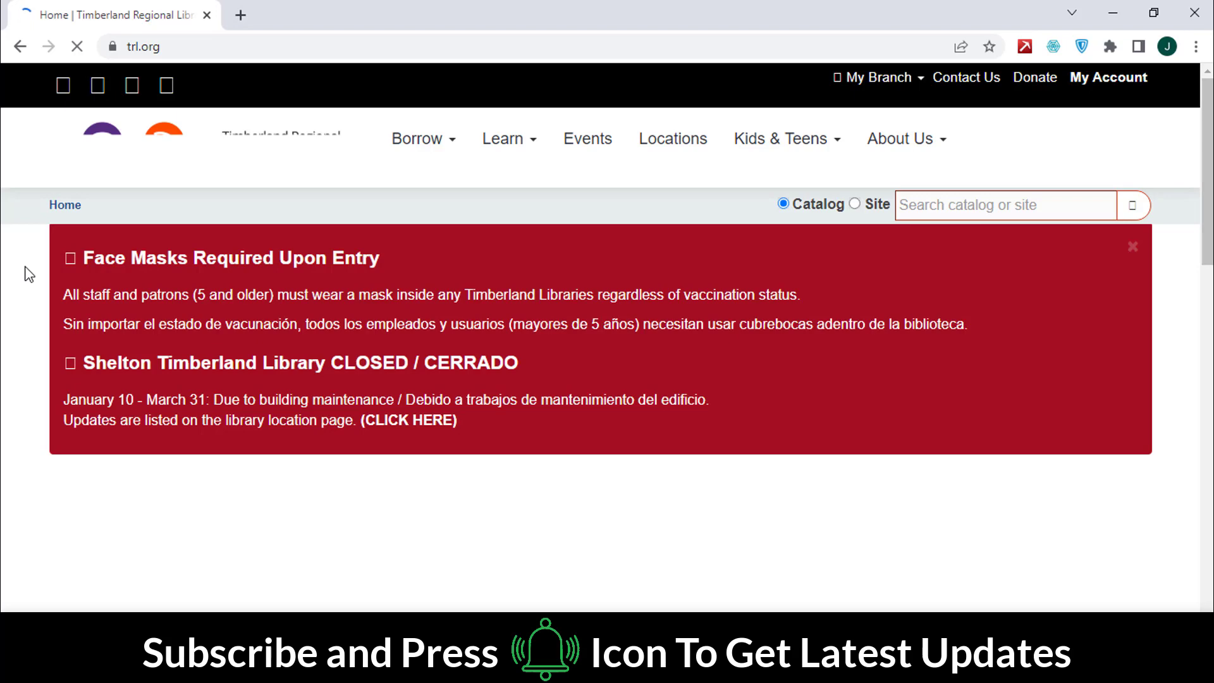
Step: Scroll down to the How Do I? section and open Get a Library Card
{"action": "scroll", "coordinate": [25, 277], "scroll_direction": "down", "scroll_amount": 1}
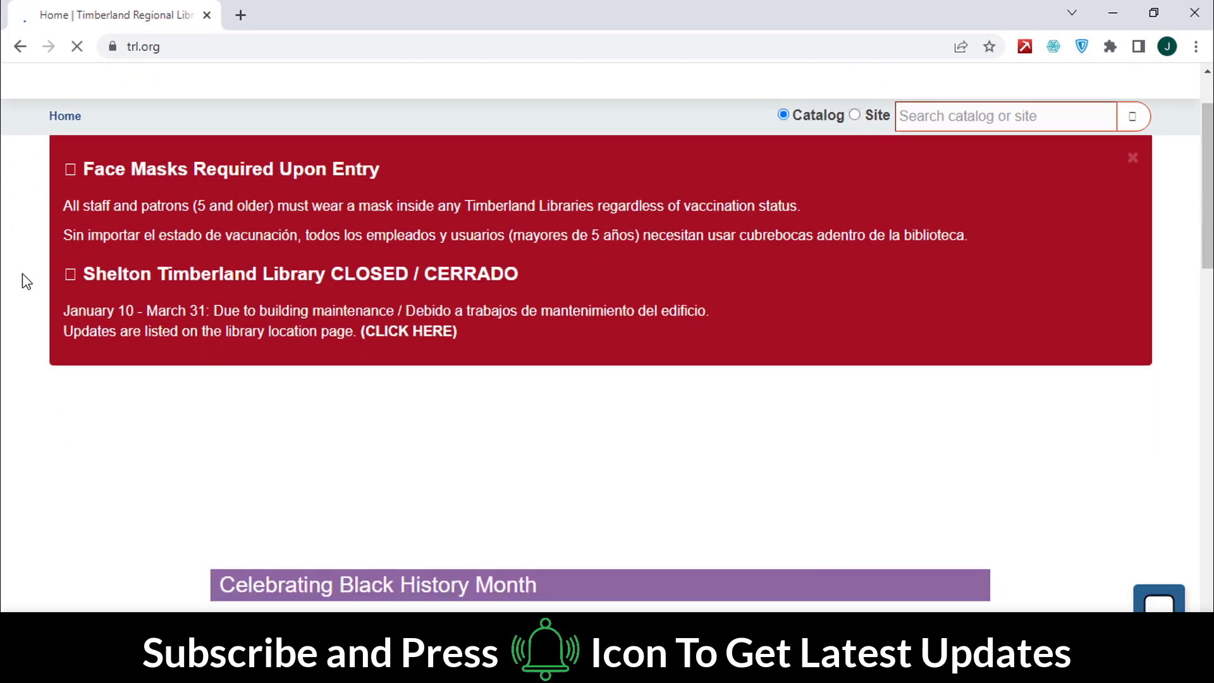
{"action": "scroll", "coordinate": [25, 281], "scroll_direction": "down", "scroll_amount": 5}
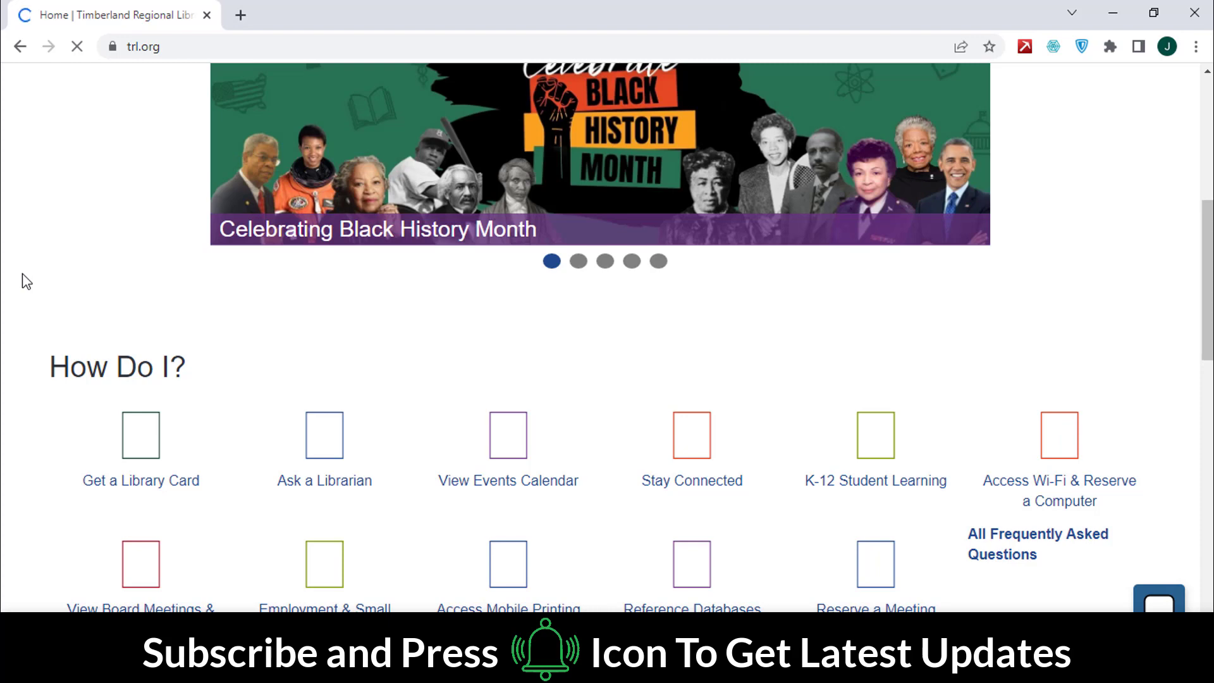
{"action": "scroll", "coordinate": [32, 290], "scroll_direction": "down", "scroll_amount": 3}
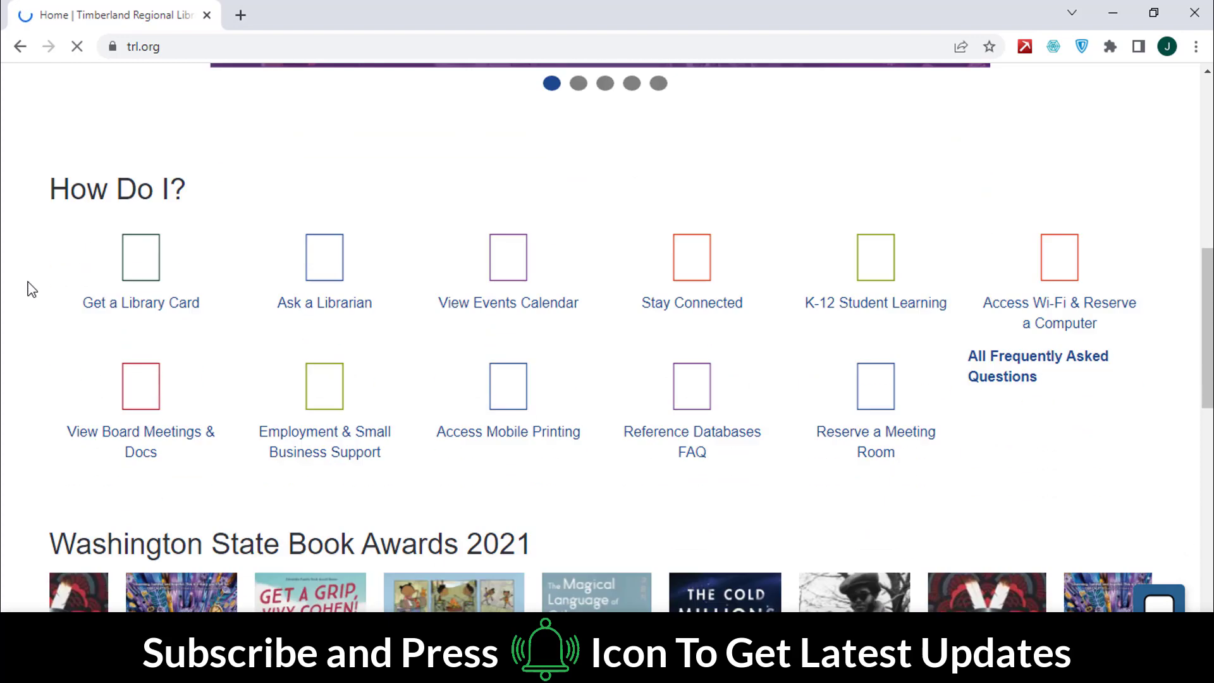
{"action": "left_click", "coordinate": [156, 303]}
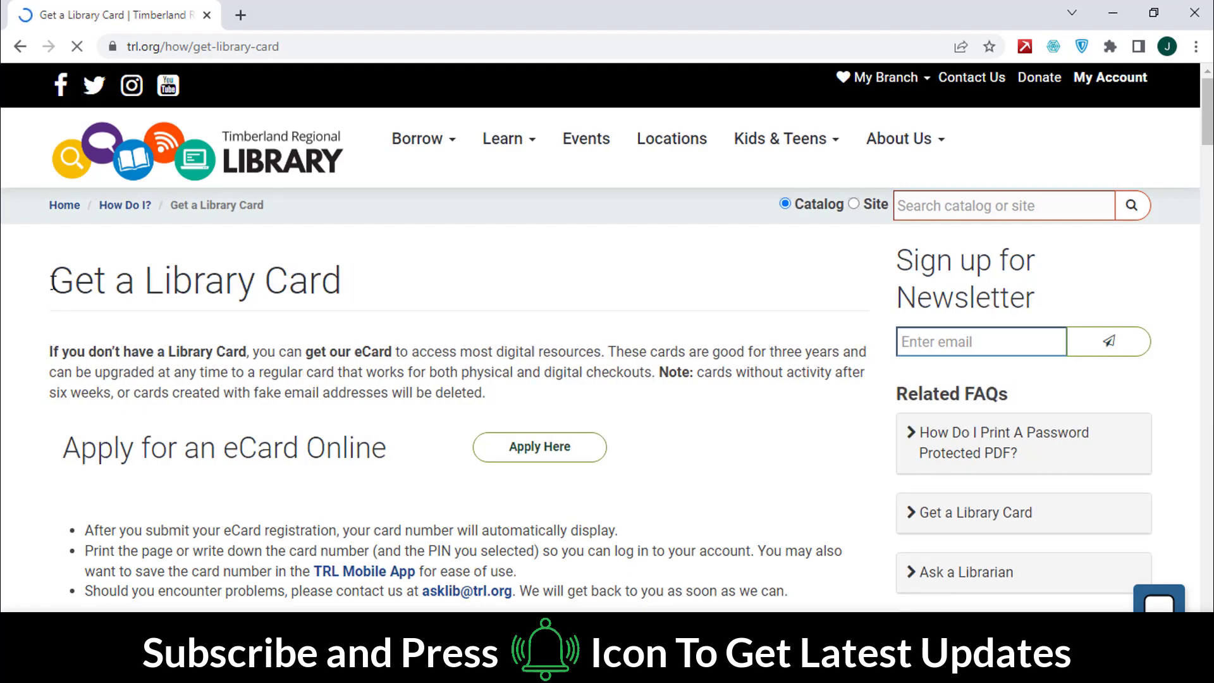
Step: Read the card page headings and open the Apply for an eCard Online application
{"action": "triple_click", "coordinate": [230, 278]}
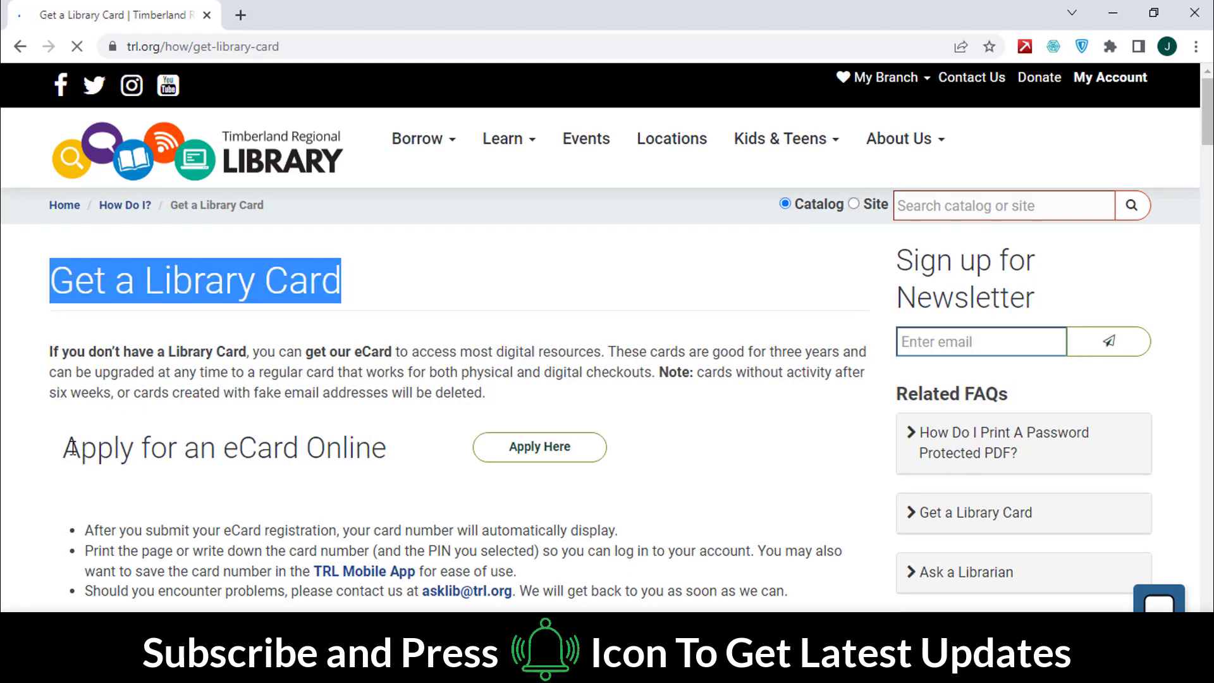
{"action": "left_click_drag", "start_coordinate": [65, 447], "coordinate": [419, 450]}
{"action": "left_click", "coordinate": [30, 446]}
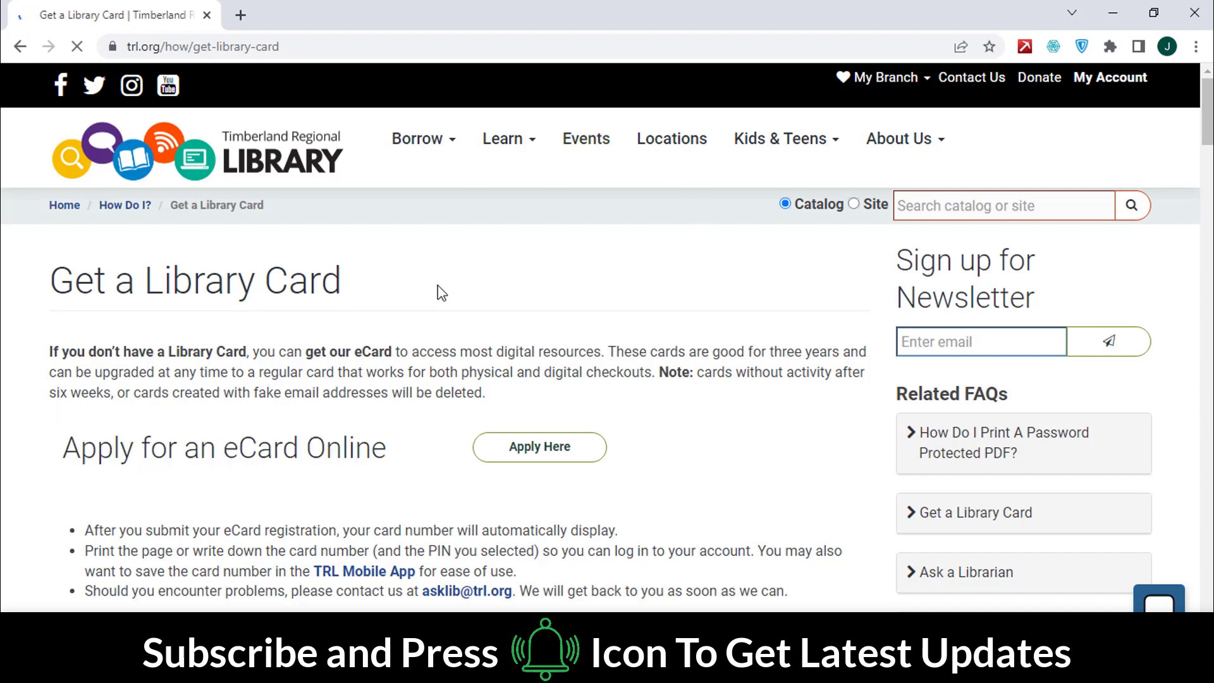
{"action": "left_click", "coordinate": [514, 450]}
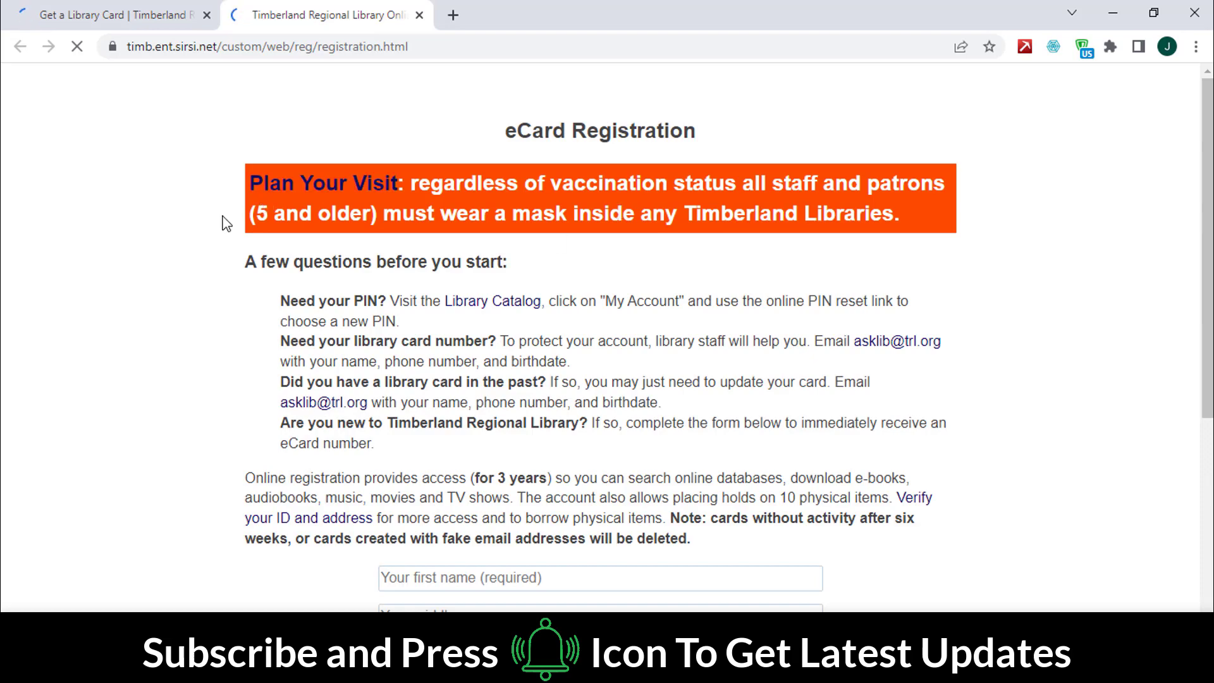
Step: Scroll to the eCard form fields and clear the preset WA state value
{"action": "scroll", "coordinate": [227, 222], "scroll_direction": "down", "scroll_amount": 6}
{"action": "left_click_drag", "start_coordinate": [414, 480], "coordinate": [364, 479]}
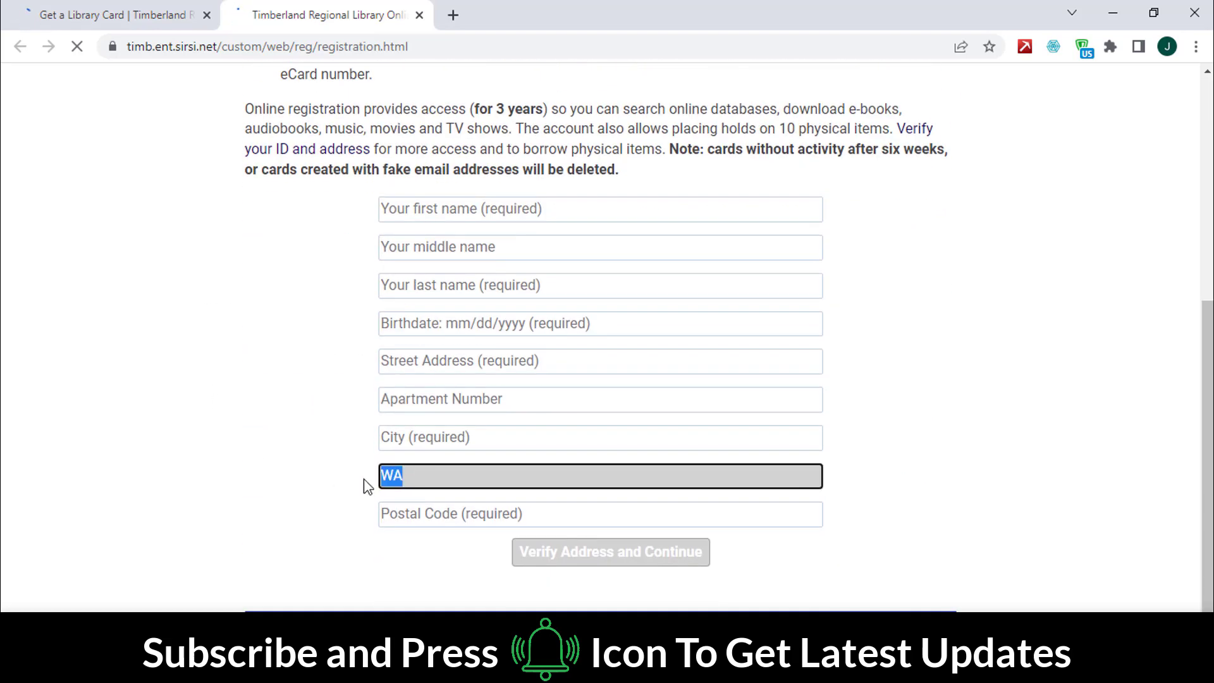
{"action": "left_click", "coordinate": [299, 428]}
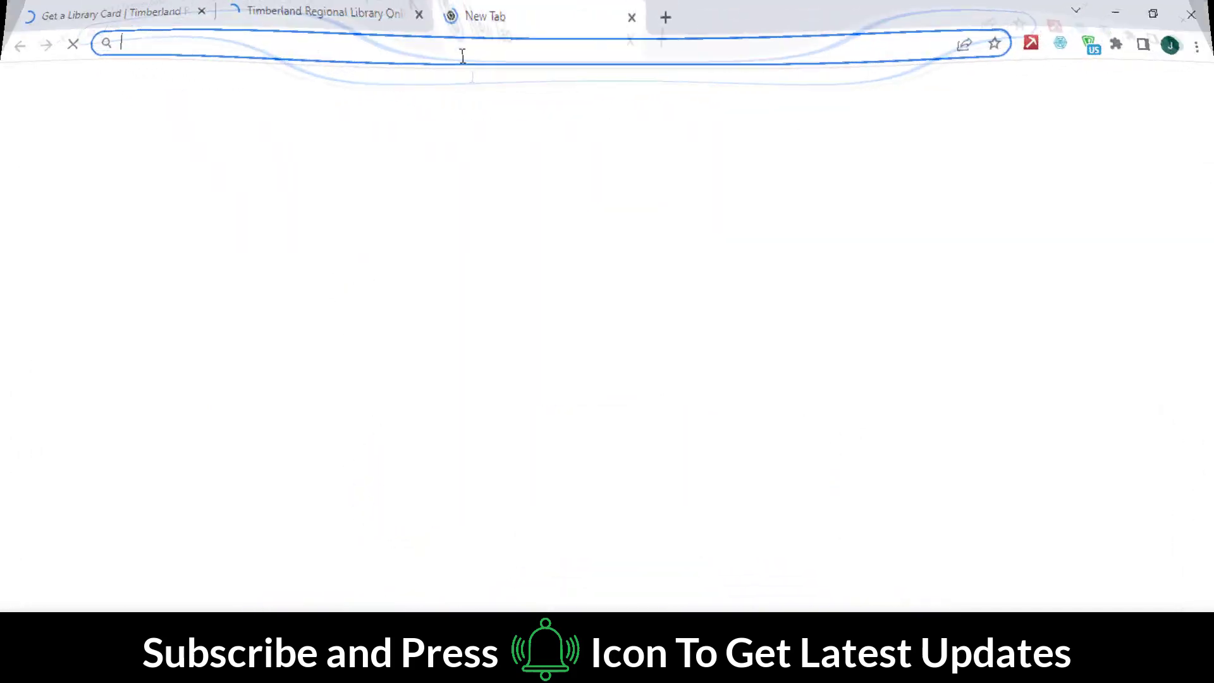
Step: Go to fakexy, generate a Washington state address, and close the original US address tab
{"action": "type", "text": "fake"}
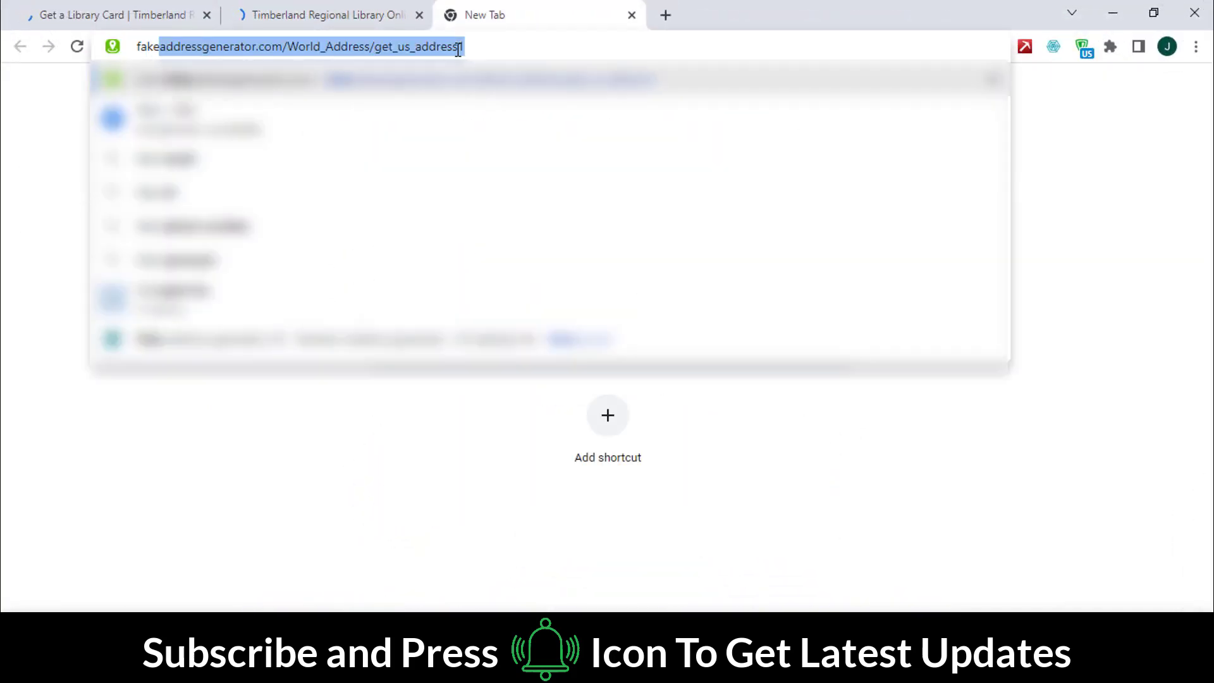
{"action": "type", "text": "xy.com"}
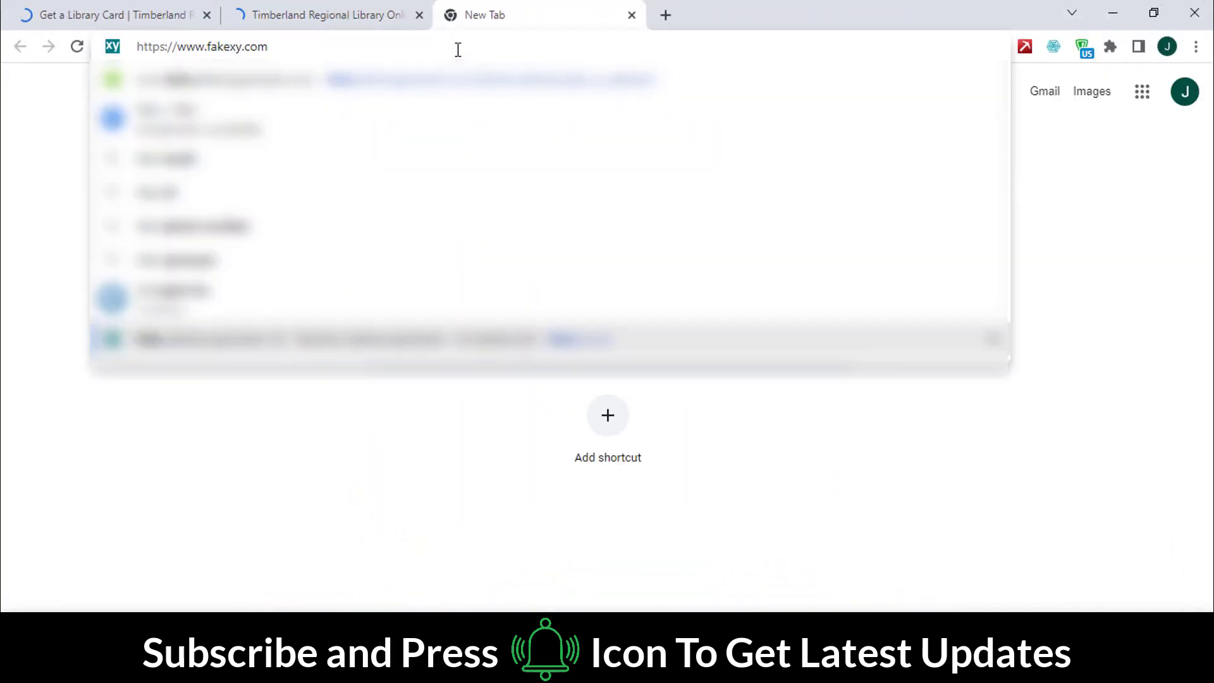
{"action": "key", "text": "Return"}
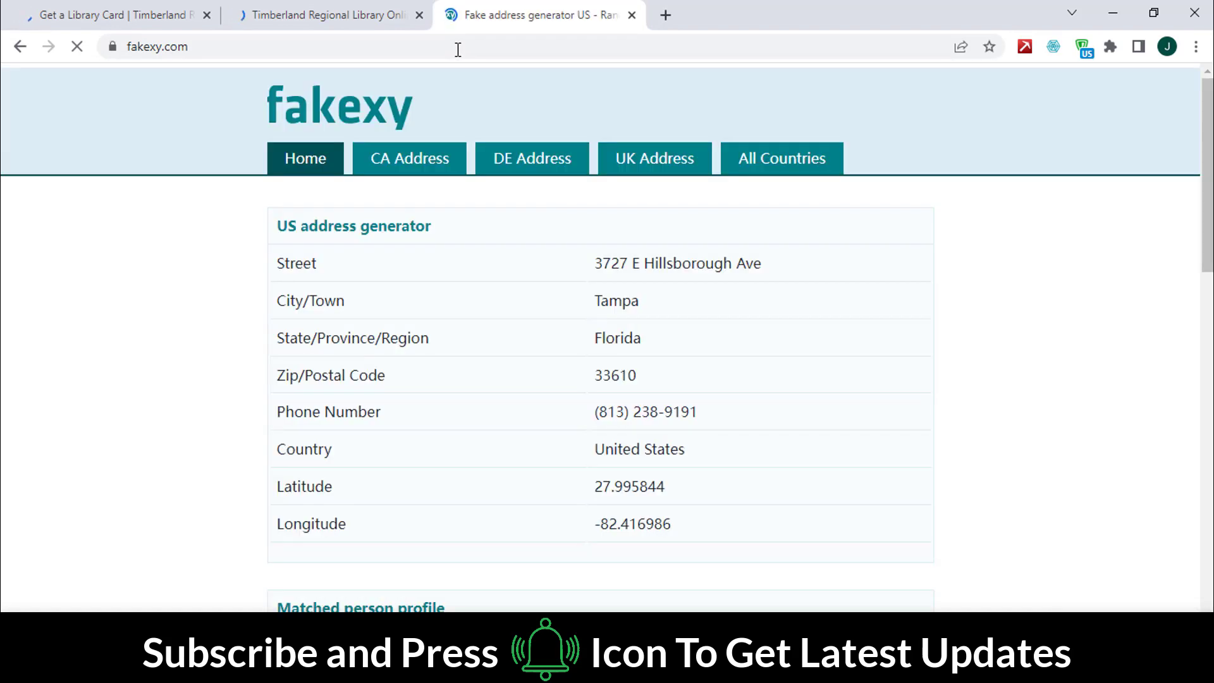
{"action": "scroll", "coordinate": [180, 260], "scroll_direction": "down", "scroll_amount": 8}
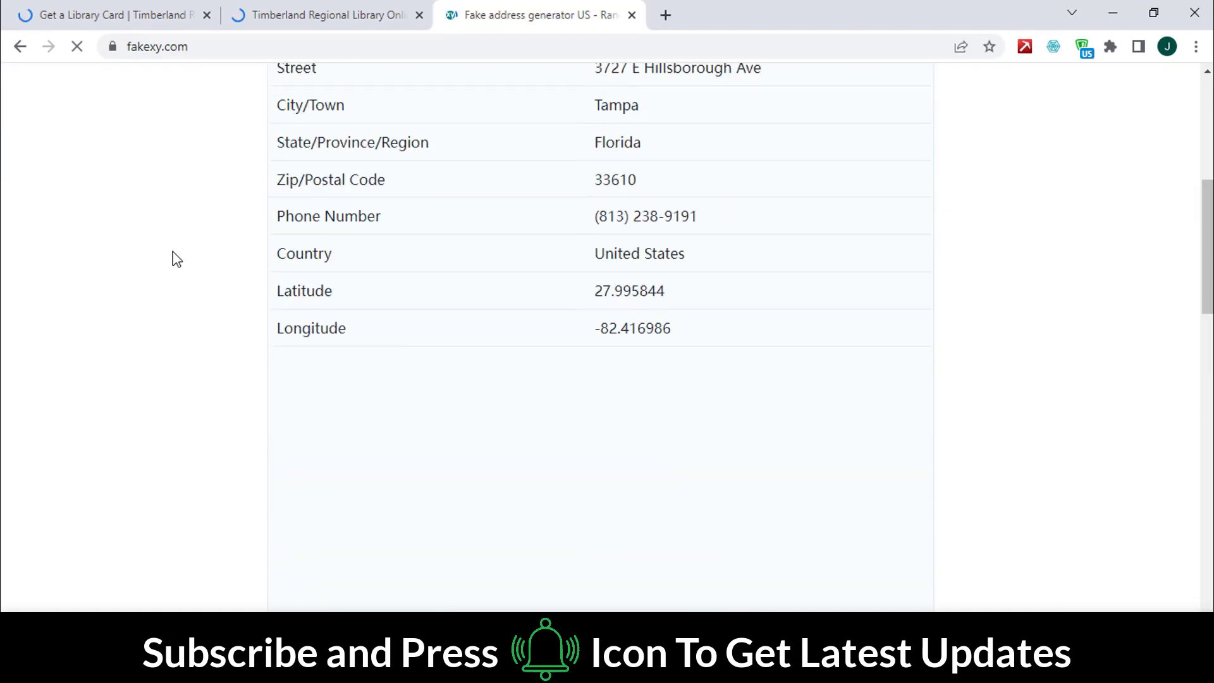
{"action": "scroll", "coordinate": [176, 259], "scroll_direction": "down", "scroll_amount": 10}
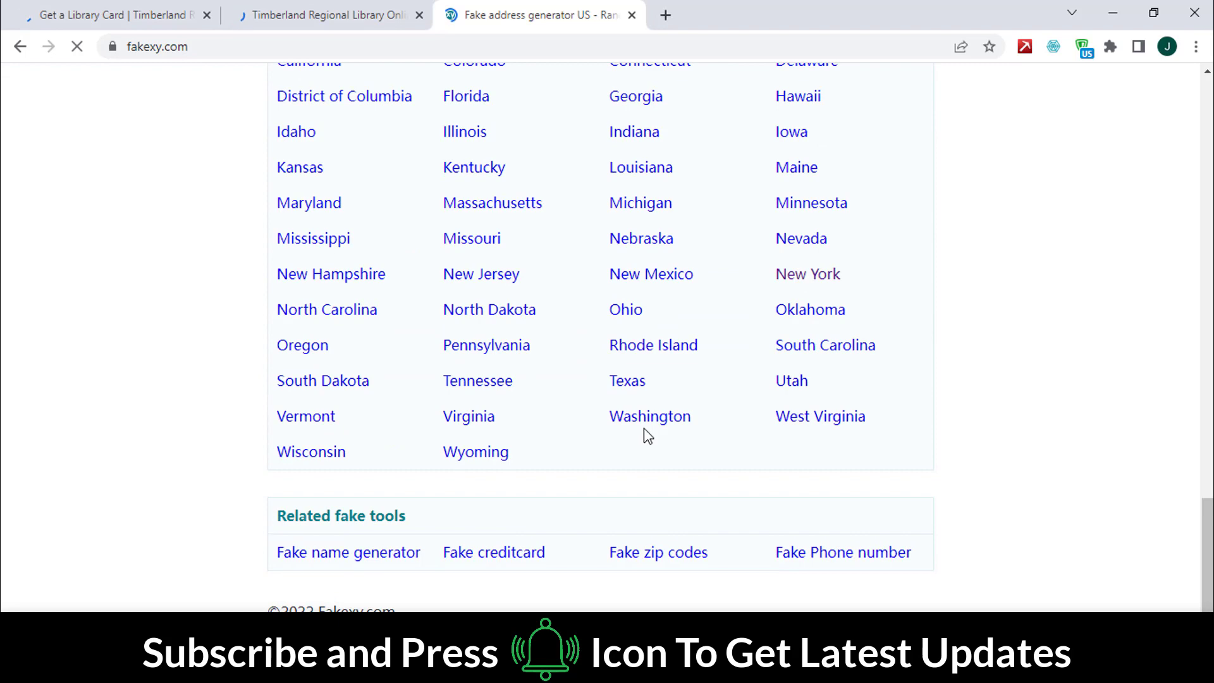
{"action": "left_click", "coordinate": [656, 418]}
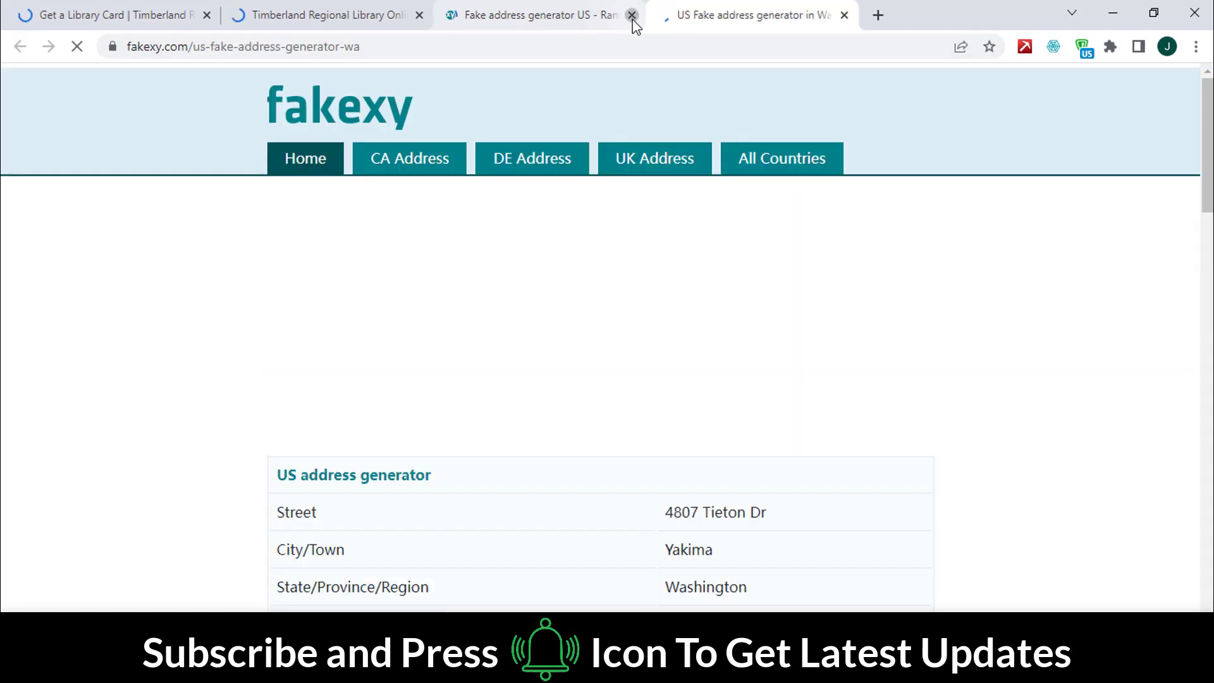
{"action": "left_click", "coordinate": [631, 14]}
Step: Copy the generated person's full name from the profile
{"action": "scroll", "coordinate": [247, 329], "scroll_direction": "down", "scroll_amount": 5}
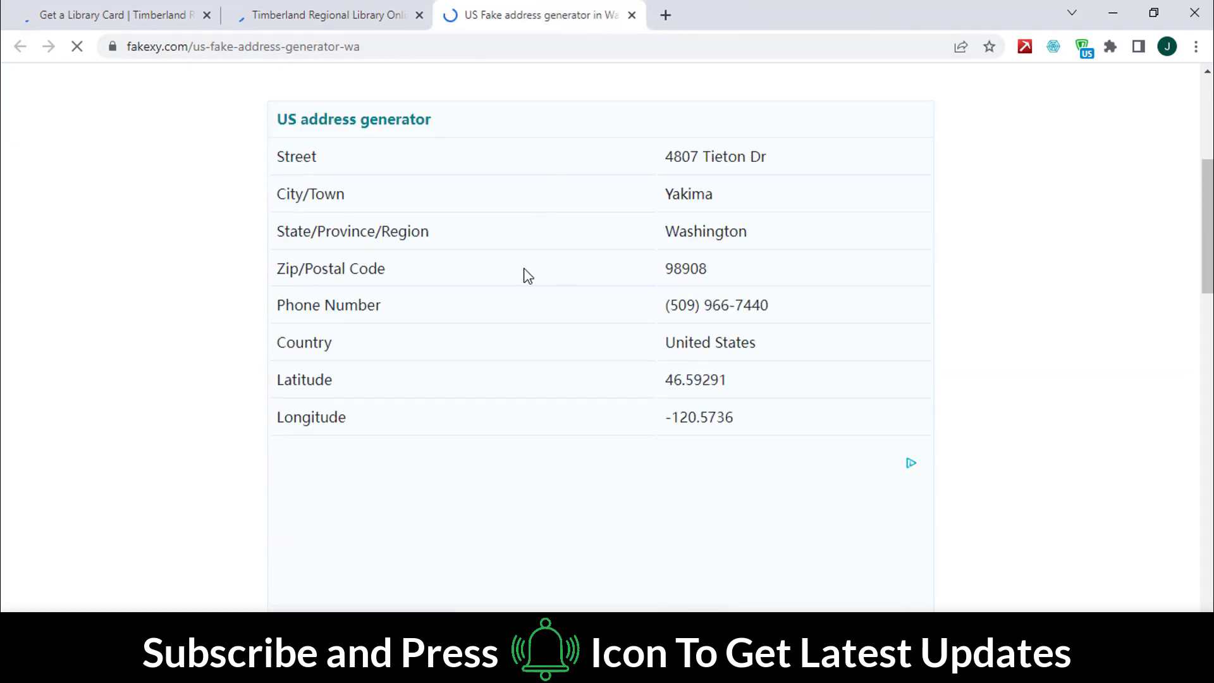
{"action": "scroll", "coordinate": [524, 274], "scroll_direction": "down", "scroll_amount": 6}
{"action": "left_click_drag", "start_coordinate": [668, 343], "coordinate": [777, 349]}
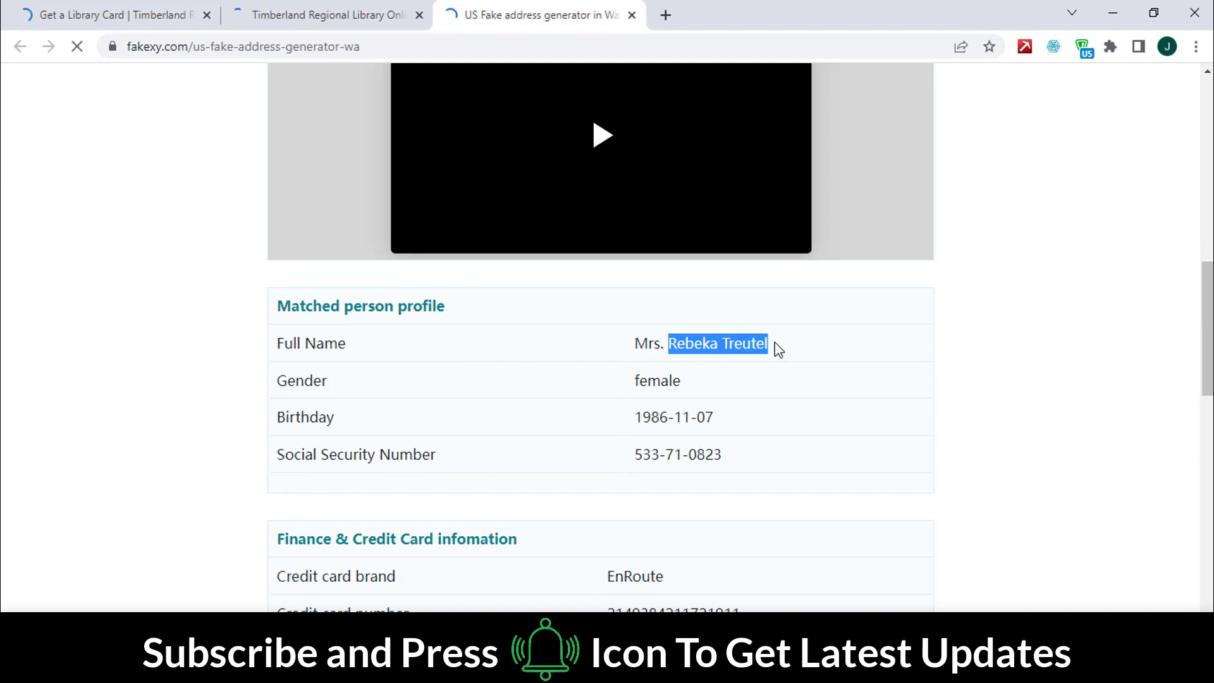
{"action": "right_click", "coordinate": [748, 341]}
{"action": "left_click", "coordinate": [791, 355]}
Step: Fill the form's first and last name fields from a saved autofill entry
{"action": "left_click", "coordinate": [354, 14]}
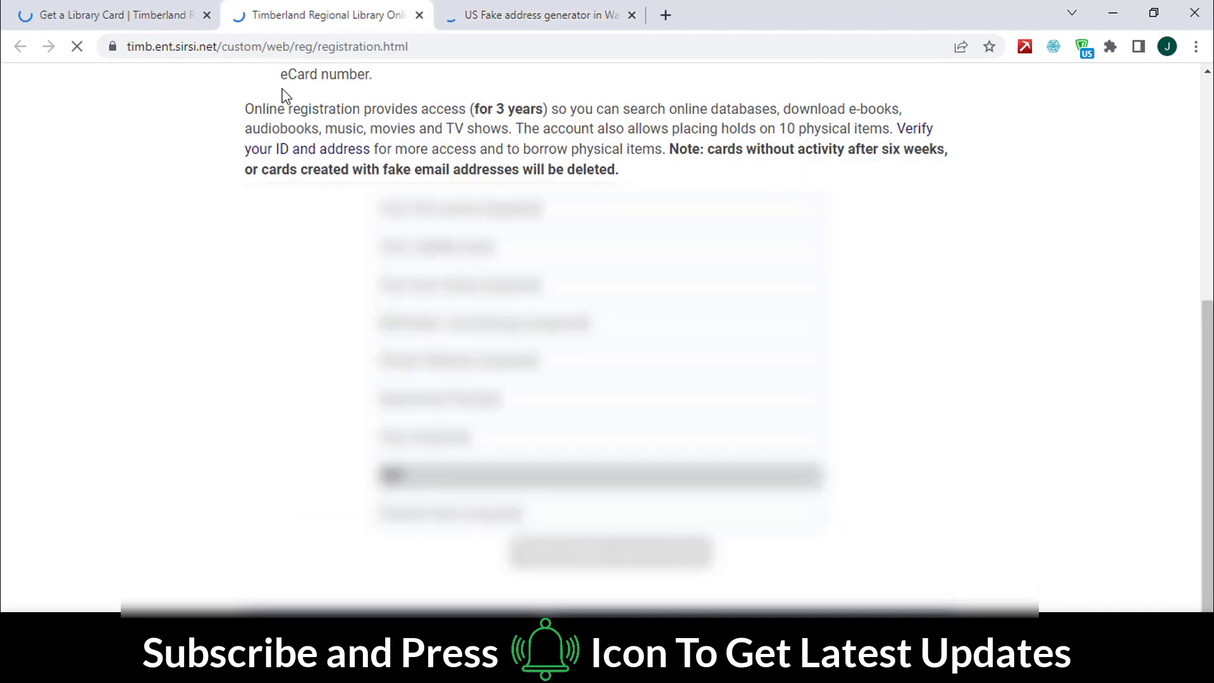
{"action": "left_click", "coordinate": [460, 210]}
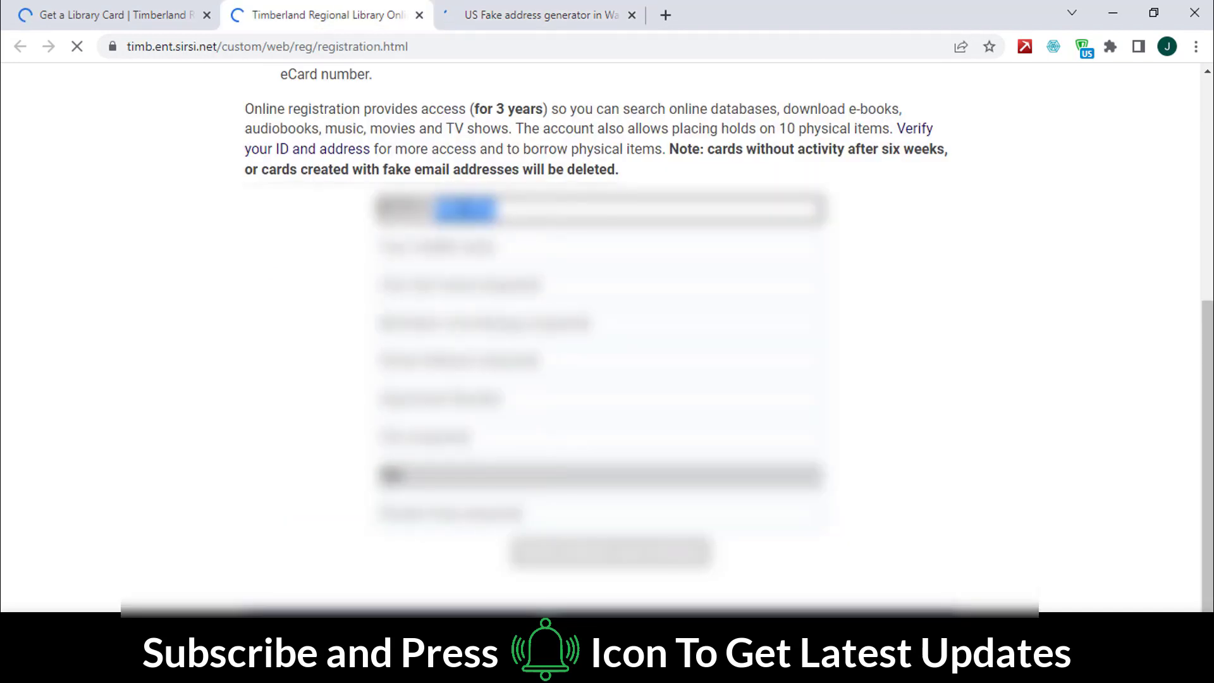
{"action": "left_click", "coordinate": [412, 282]}
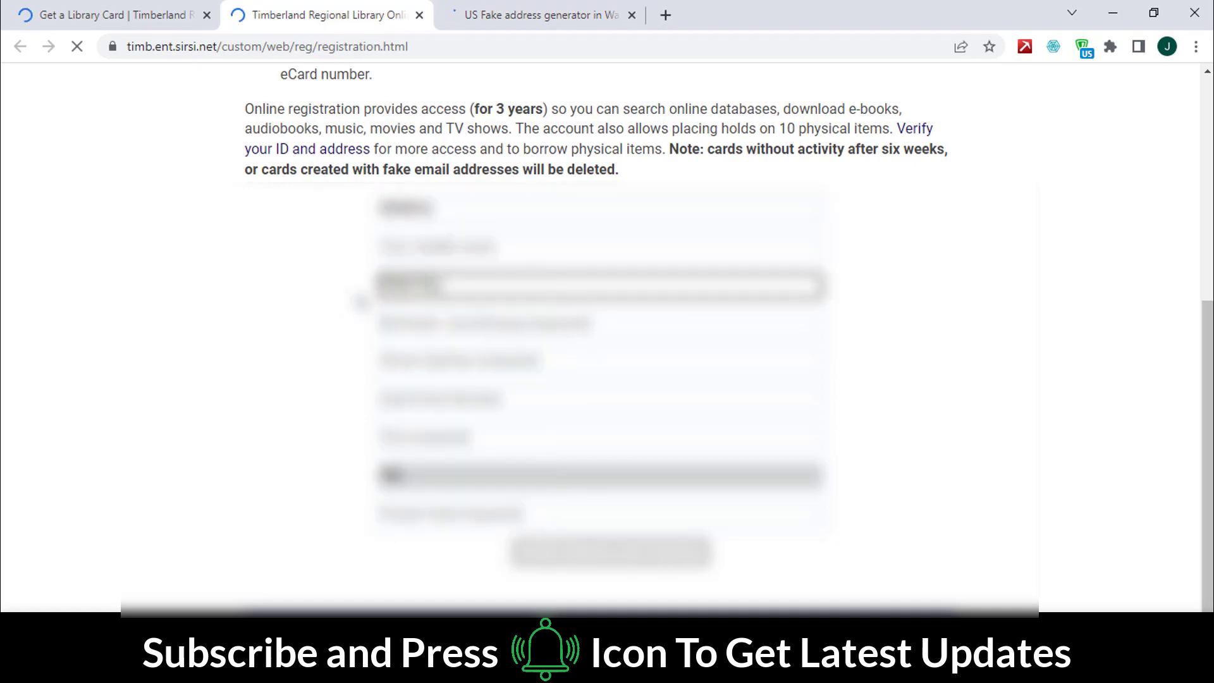
Step: Set the birthdate to 06/24/1990 and go back to the Fakexy tab
{"action": "left_click", "coordinate": [419, 320]}
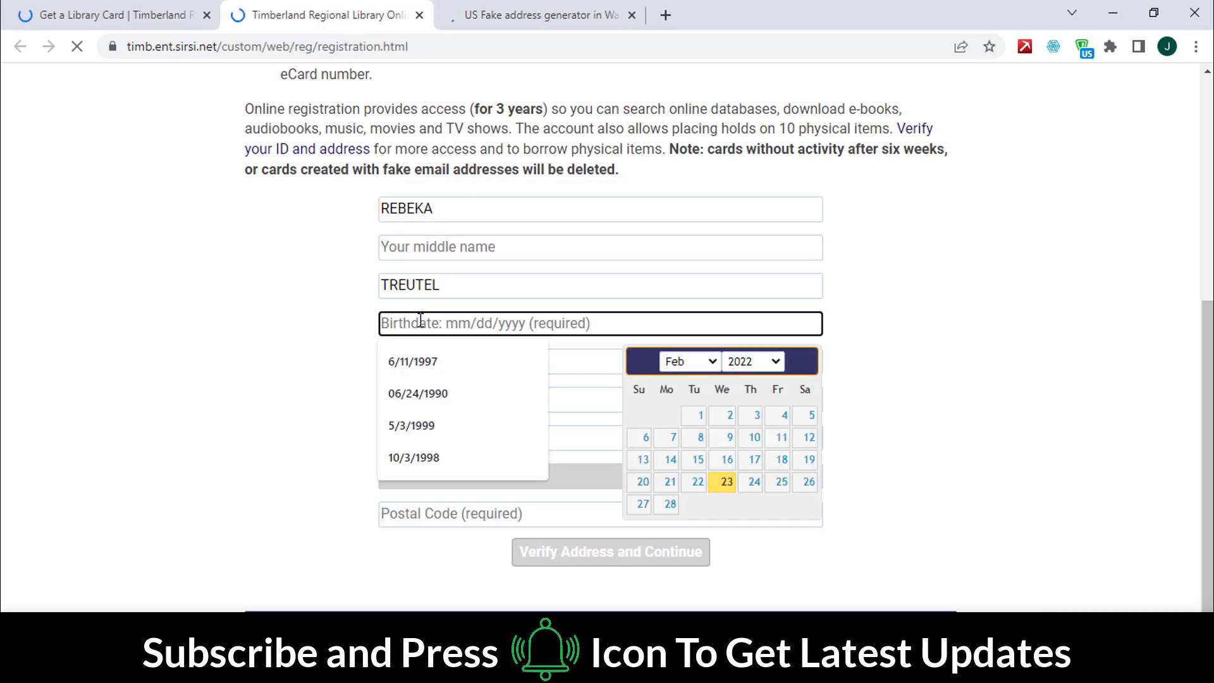
{"action": "left_click", "coordinate": [418, 393]}
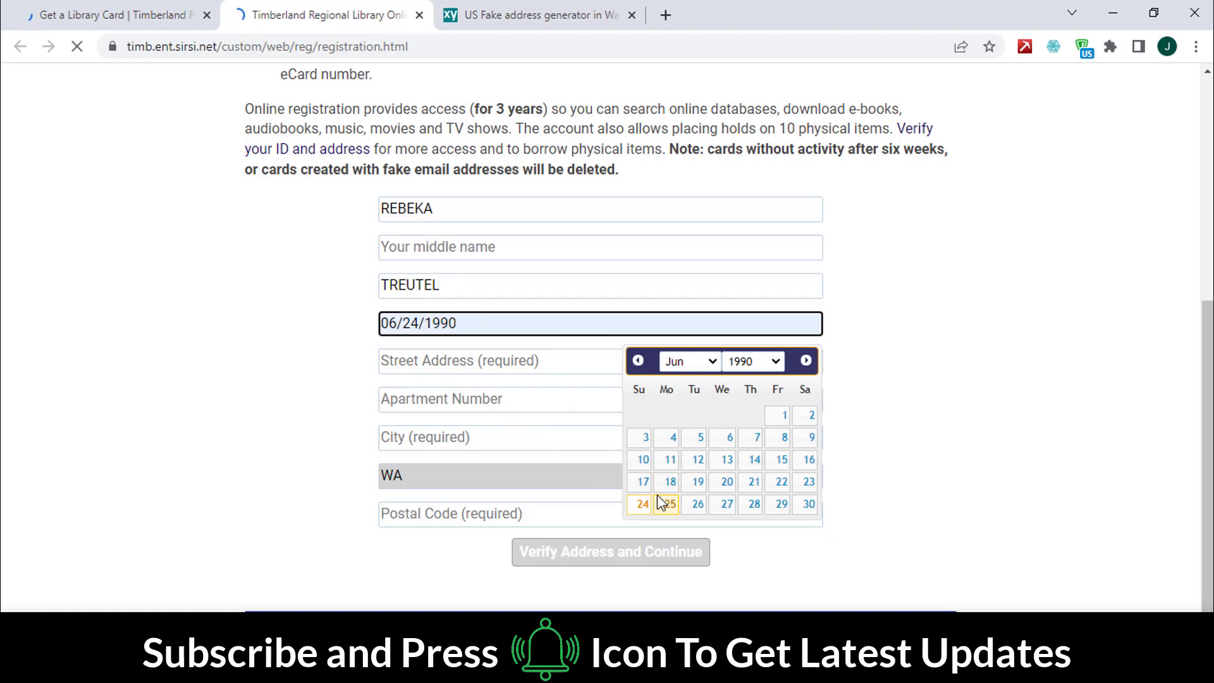
{"action": "left_click", "coordinate": [249, 369]}
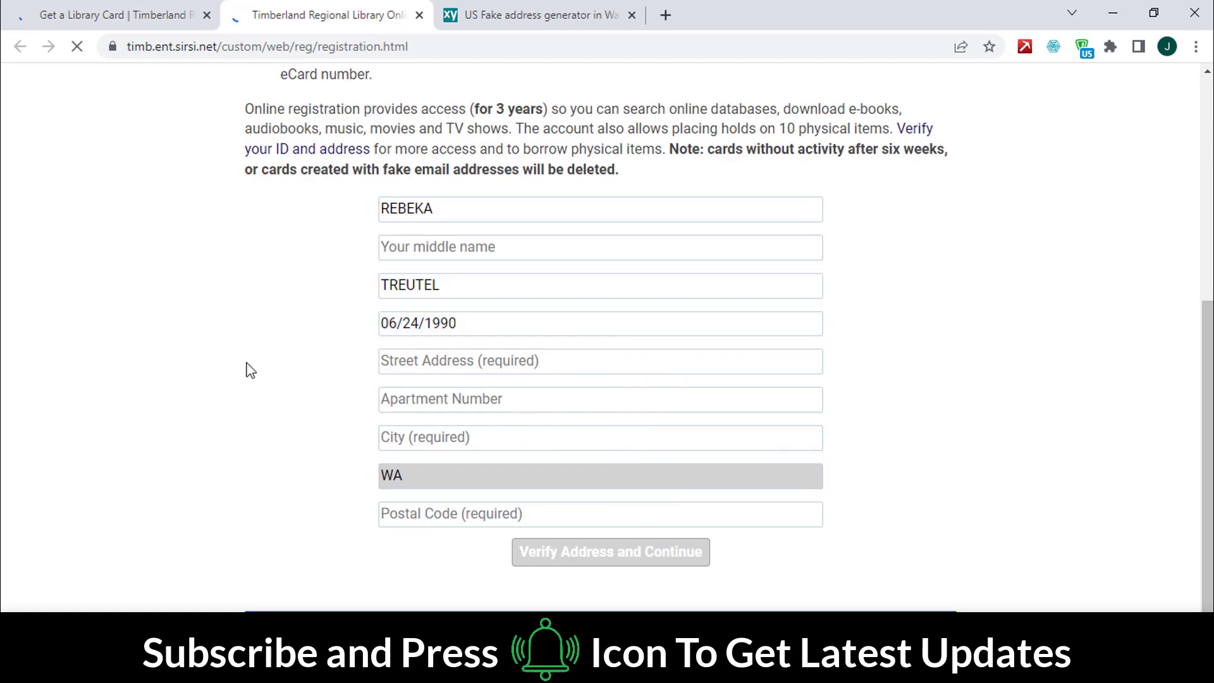
{"action": "left_click", "coordinate": [529, 15]}
{"action": "scroll", "coordinate": [569, 360], "scroll_direction": "up", "scroll_amount": 5}
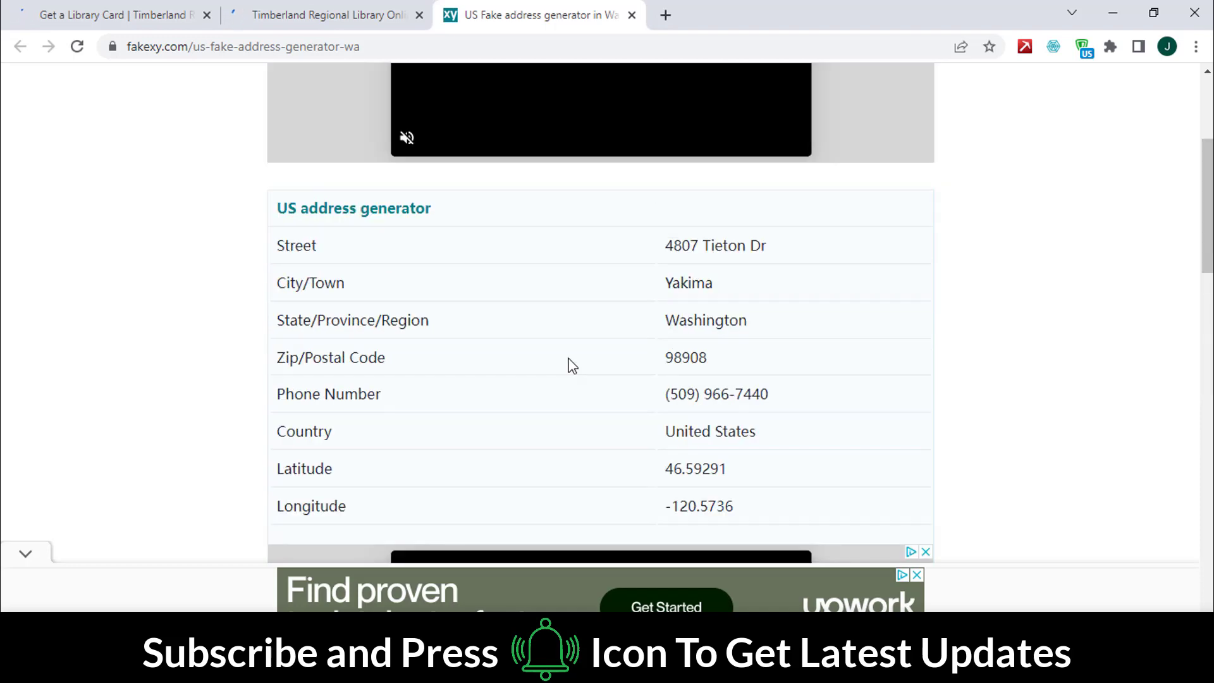
{"action": "left_click_drag", "start_coordinate": [672, 253], "coordinate": [755, 247]}
{"action": "right_click", "coordinate": [754, 244]}
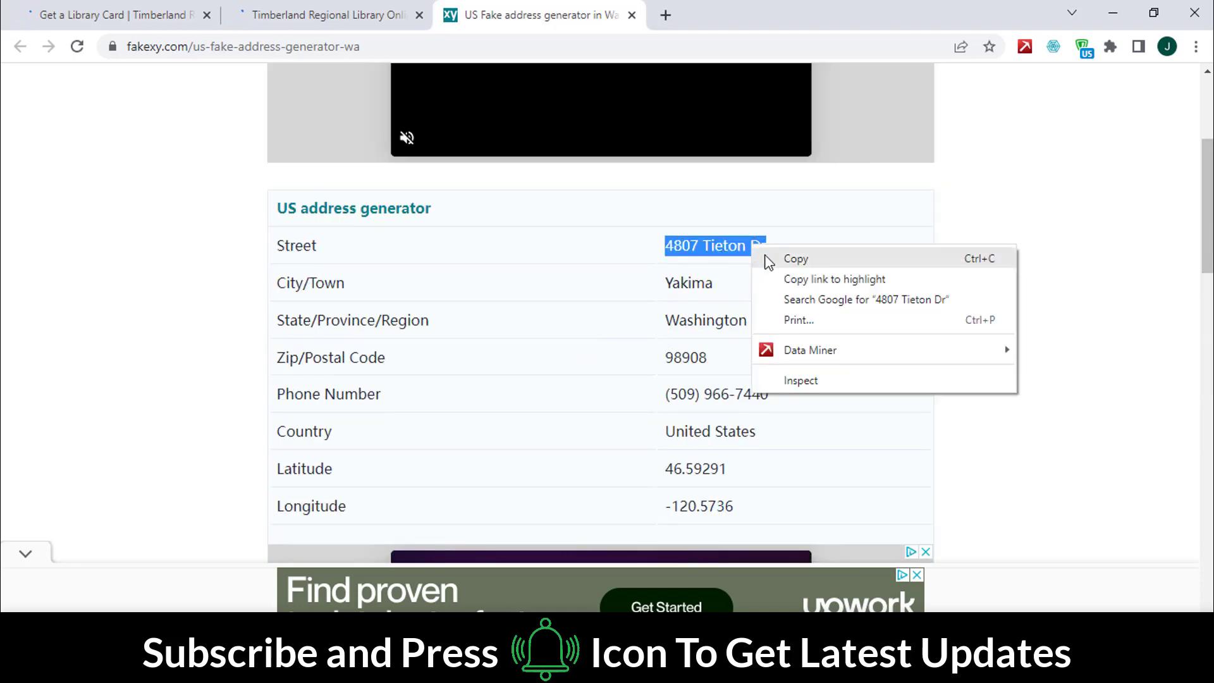
{"action": "left_click", "coordinate": [790, 257]}
{"action": "left_click", "coordinate": [360, 18]}
{"action": "left_click", "coordinate": [437, 351]}
{"action": "key", "text": "ctrl+v"}
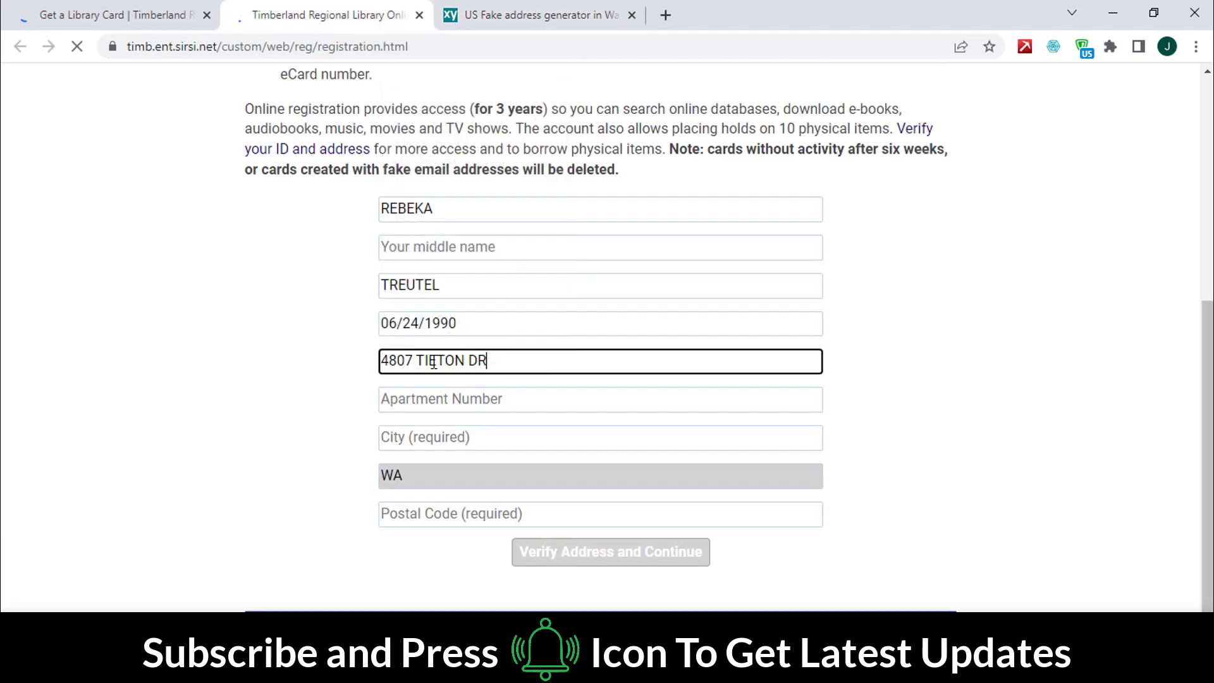
{"action": "left_click", "coordinate": [301, 364]}
Step: Copy the generated city, Yakima, into the form's city field
{"action": "left_click", "coordinate": [448, 15]}
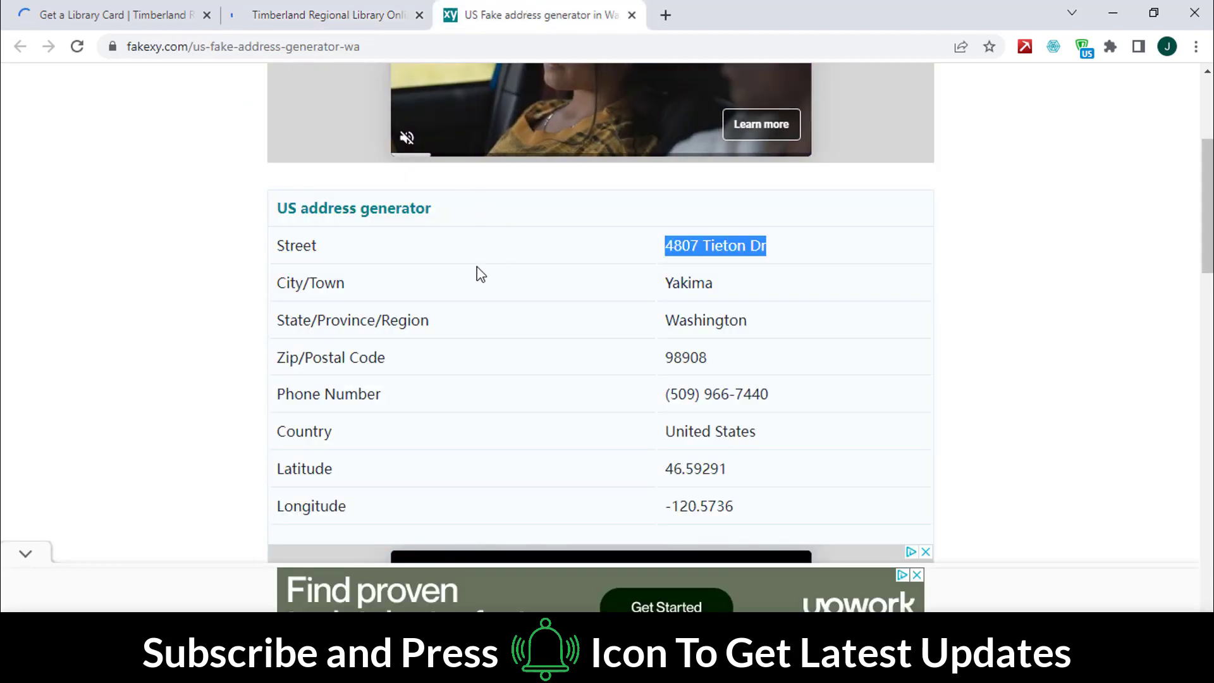
{"action": "left_click_drag", "start_coordinate": [664, 289], "coordinate": [716, 288]}
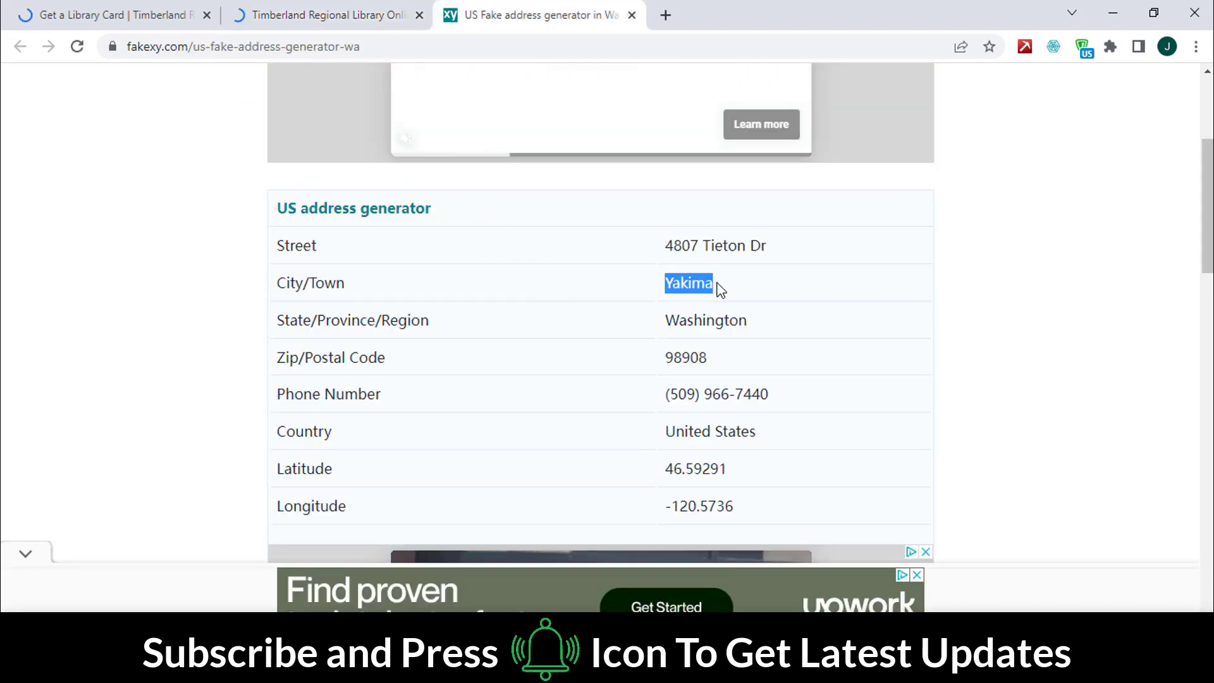
{"action": "right_click", "coordinate": [714, 289]}
{"action": "left_click", "coordinate": [740, 295]}
{"action": "left_click", "coordinate": [356, 7]}
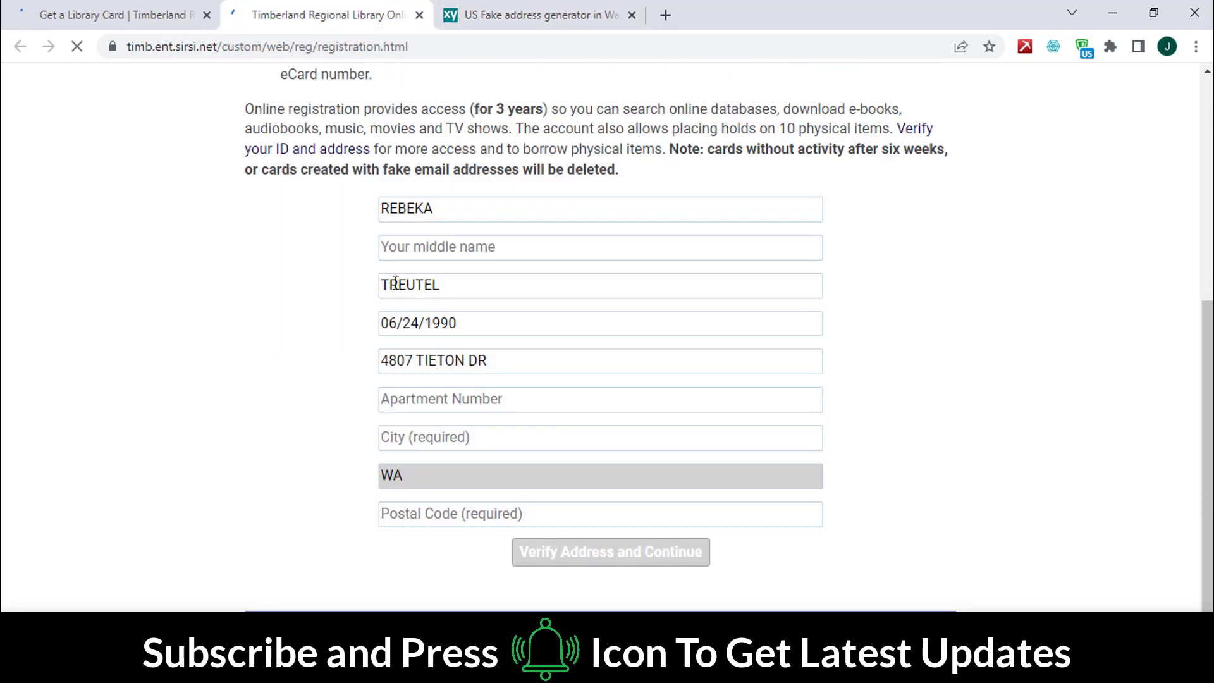
{"action": "left_click", "coordinate": [446, 437]}
{"action": "key", "text": "ctrl+v"}
Step: Paste the generated ZIP code, verify the address, and accept USPS postal code 98908-3450
{"action": "left_click", "coordinate": [455, 15]}
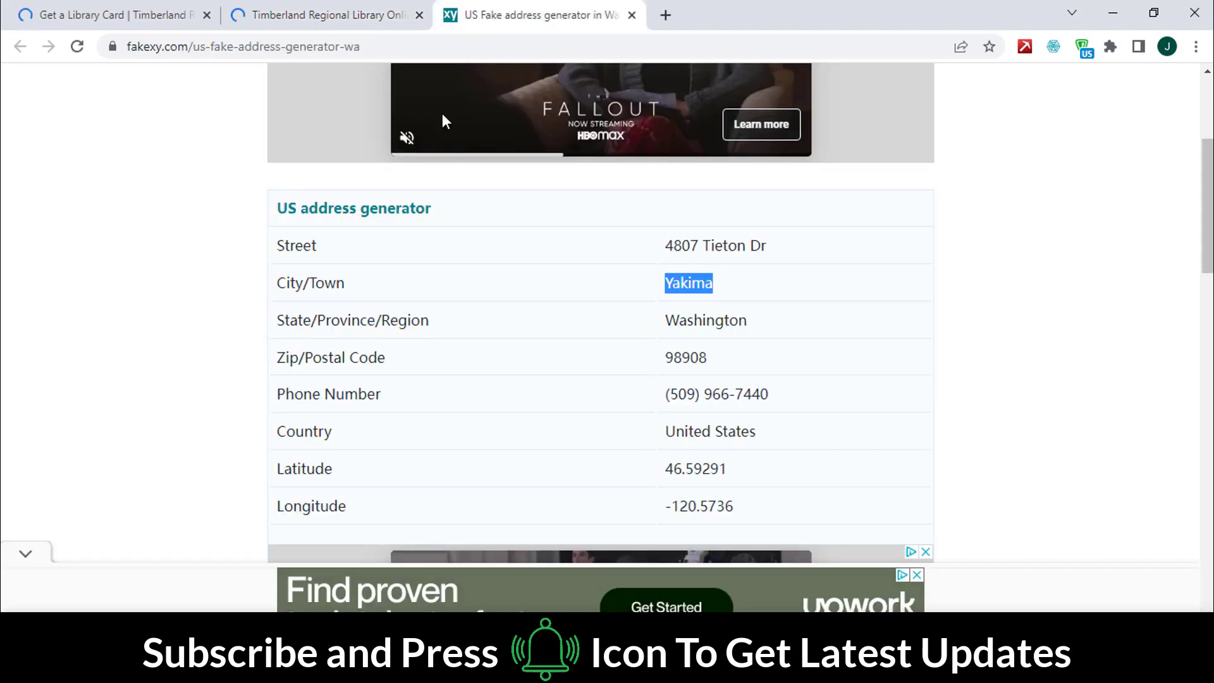
{"action": "left_click_drag", "start_coordinate": [665, 360], "coordinate": [708, 360]}
{"action": "right_click", "coordinate": [708, 361]}
{"action": "left_click", "coordinate": [736, 370]}
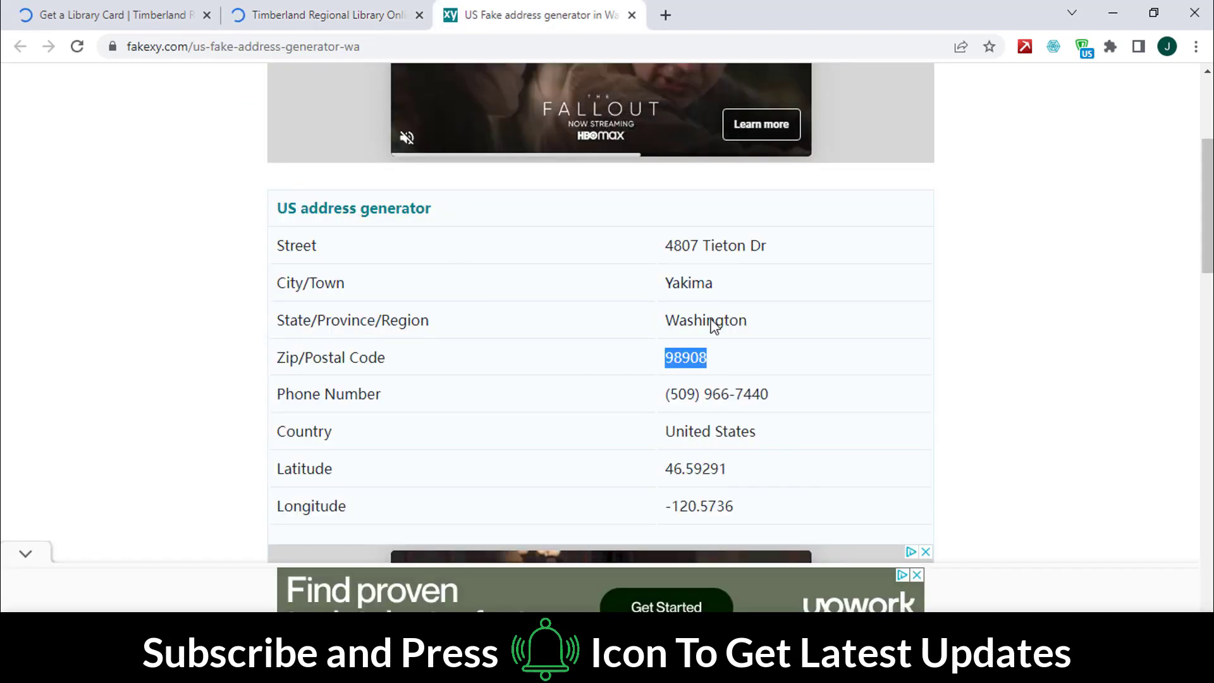
{"action": "left_click", "coordinate": [329, 15]}
{"action": "left_click", "coordinate": [396, 504]}
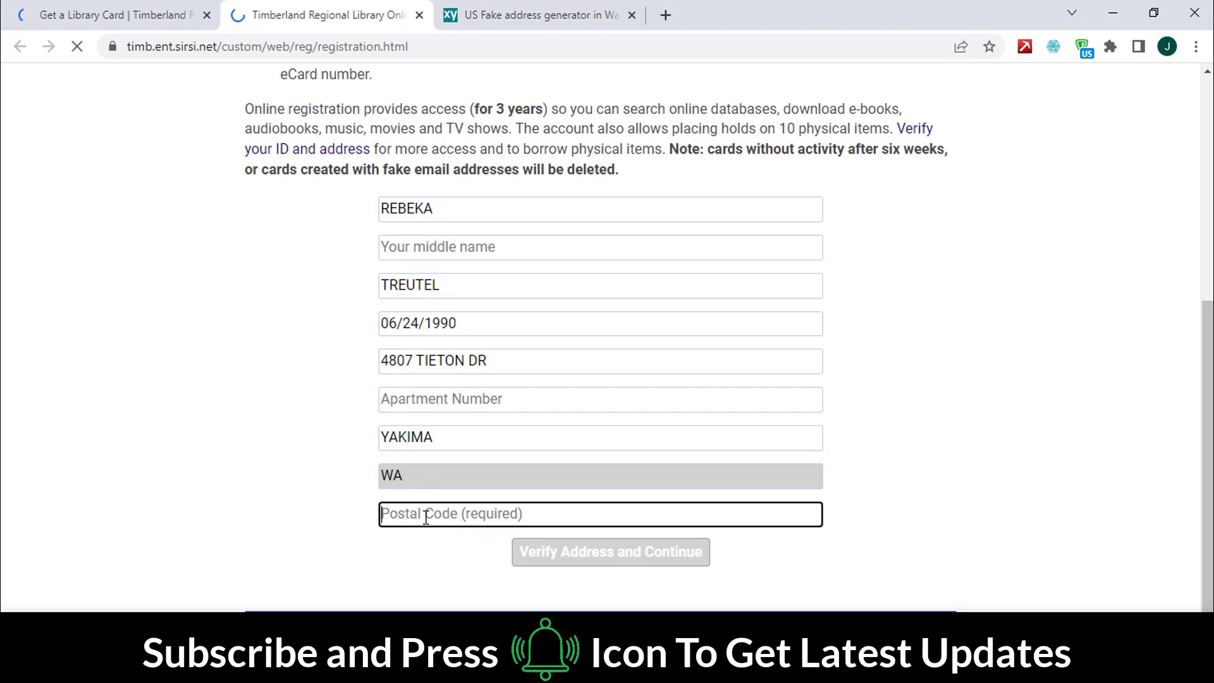
{"action": "key", "text": "ctrl+v"}
{"action": "left_click", "coordinate": [292, 494]}
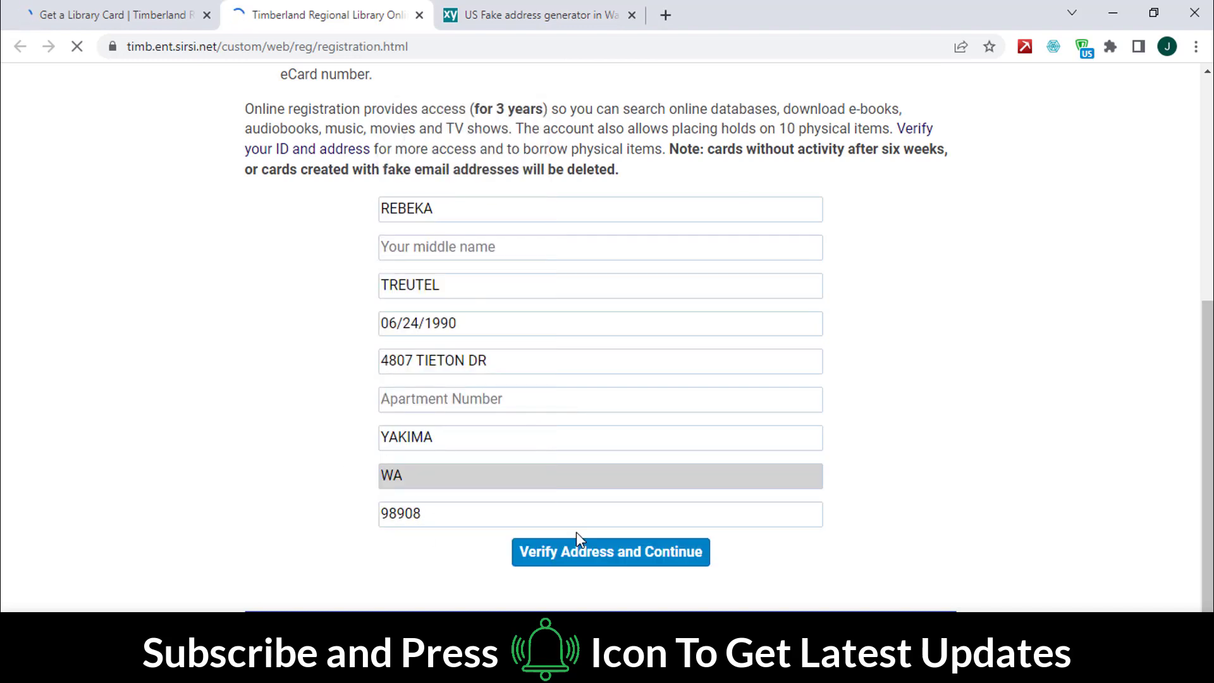
{"action": "left_click", "coordinate": [613, 553]}
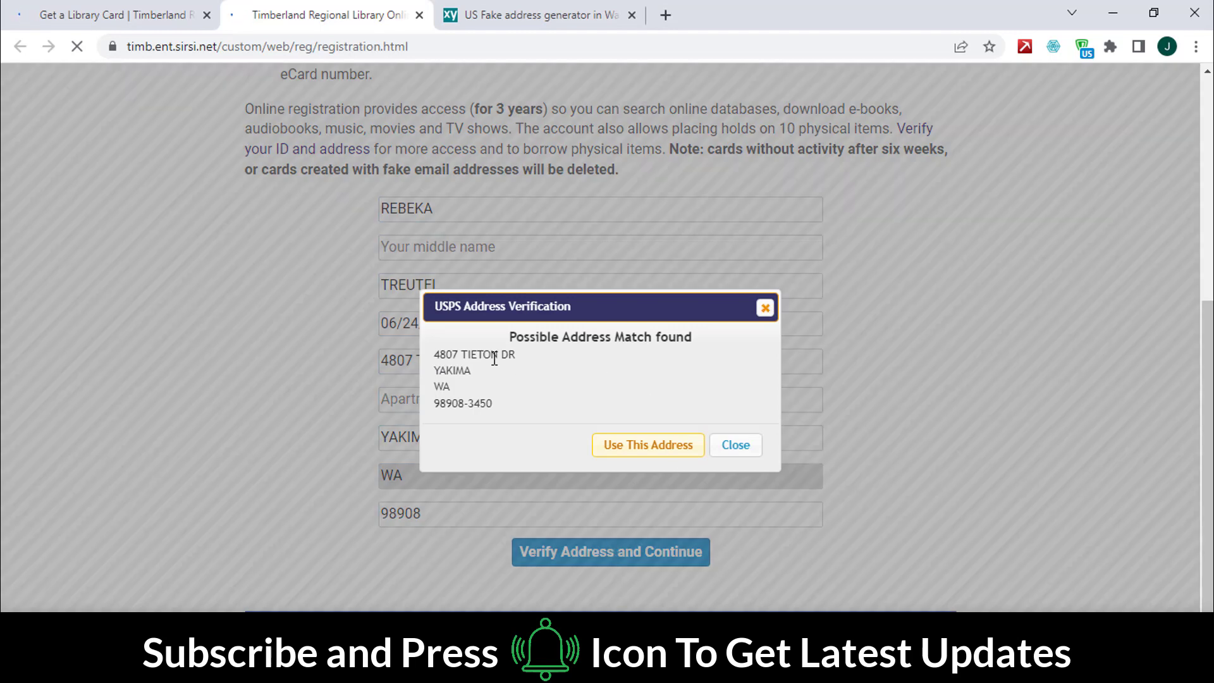
{"action": "left_click", "coordinate": [628, 447]}
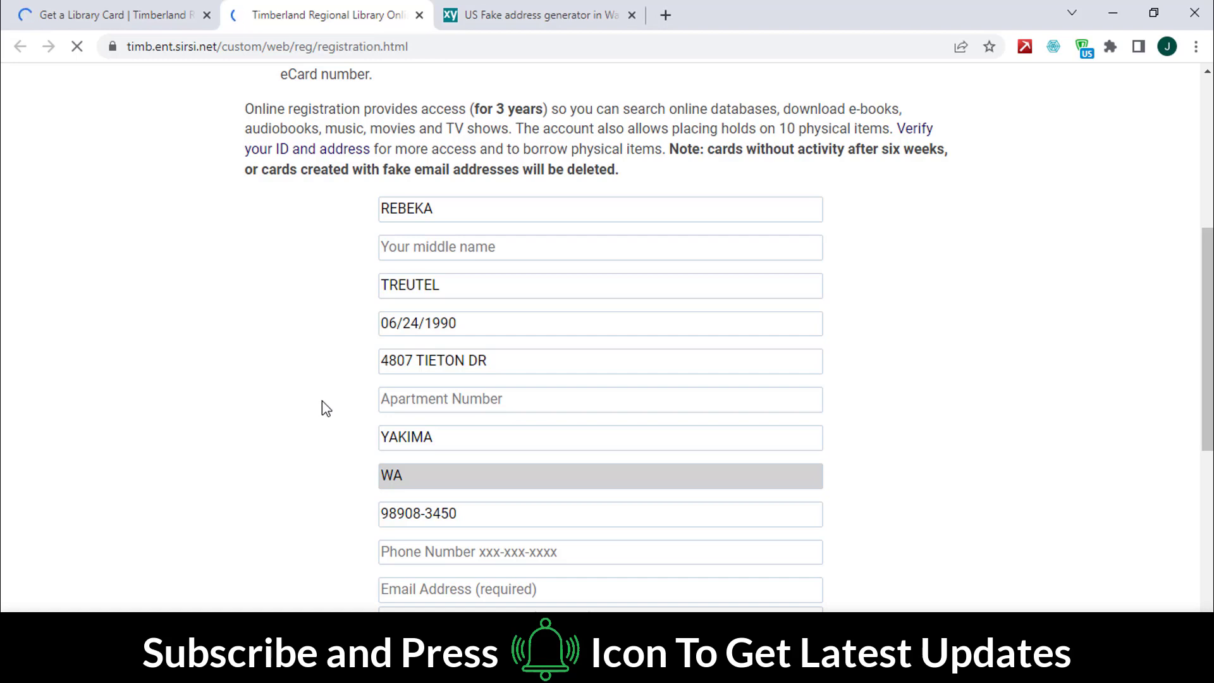
Step: Copy the generated phone number from Fakexy into the form's phone field
{"action": "scroll", "coordinate": [317, 392], "scroll_direction": "down", "scroll_amount": 7}
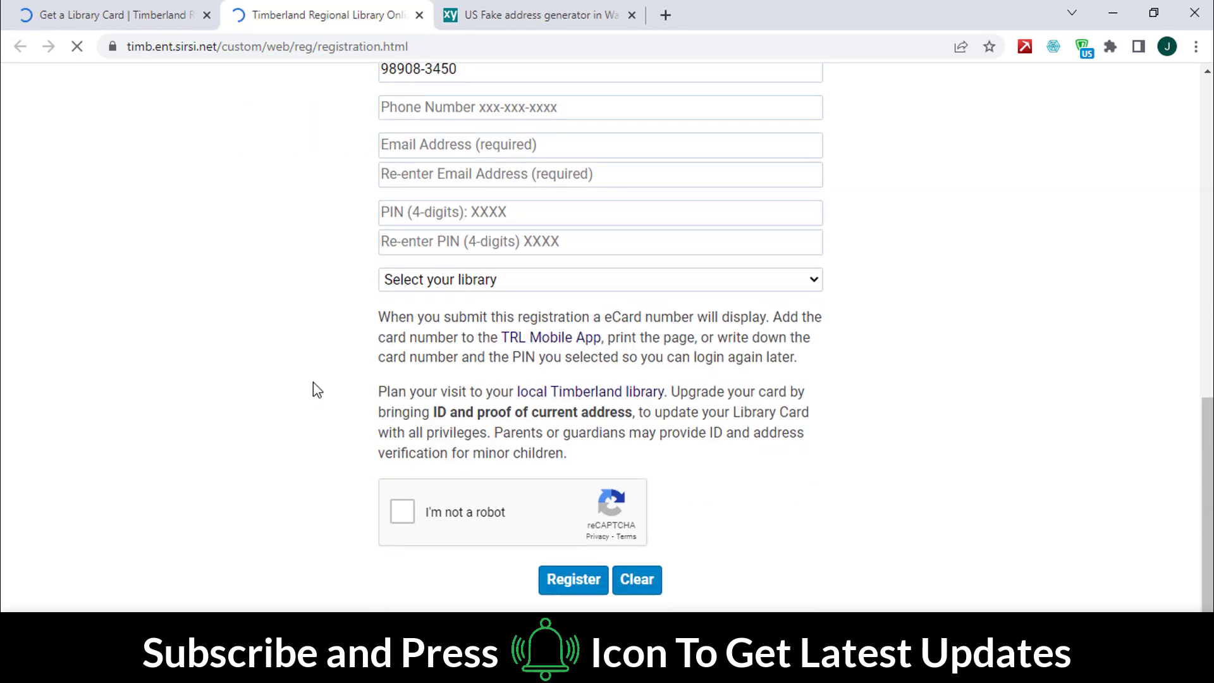
{"action": "scroll", "coordinate": [317, 386], "scroll_direction": "up", "scroll_amount": 3}
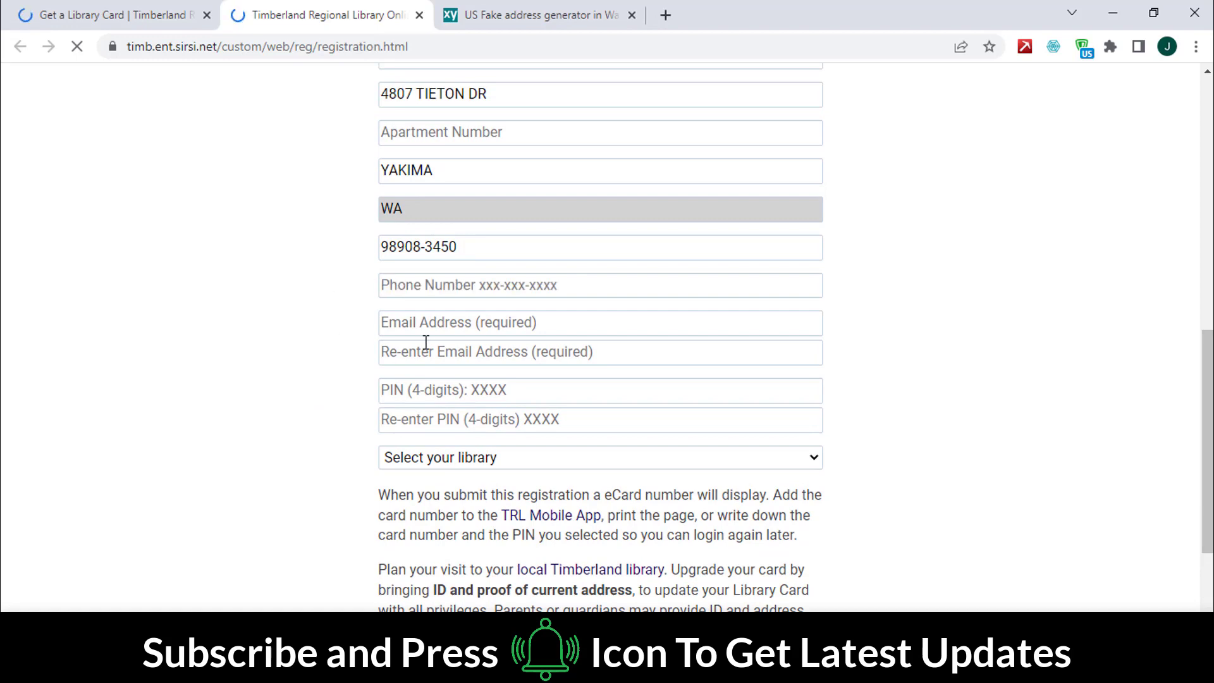
{"action": "scroll", "coordinate": [355, 397], "scroll_direction": "down", "scroll_amount": 3}
{"action": "scroll", "coordinate": [355, 397], "scroll_direction": "up", "scroll_amount": 1}
{"action": "scroll", "coordinate": [354, 397], "scroll_direction": "up", "scroll_amount": 2}
{"action": "left_click", "coordinate": [480, 248]}
{"action": "left_click", "coordinate": [537, 15]}
{"action": "left_click_drag", "start_coordinate": [665, 394], "coordinate": [768, 392]}
{"action": "right_click", "coordinate": [762, 391]}
{"action": "left_click", "coordinate": [777, 401]}
{"action": "left_click", "coordinate": [329, 15]}
{"action": "left_click", "coordinate": [430, 288]}
{"action": "key", "text": "ctrl+v"}
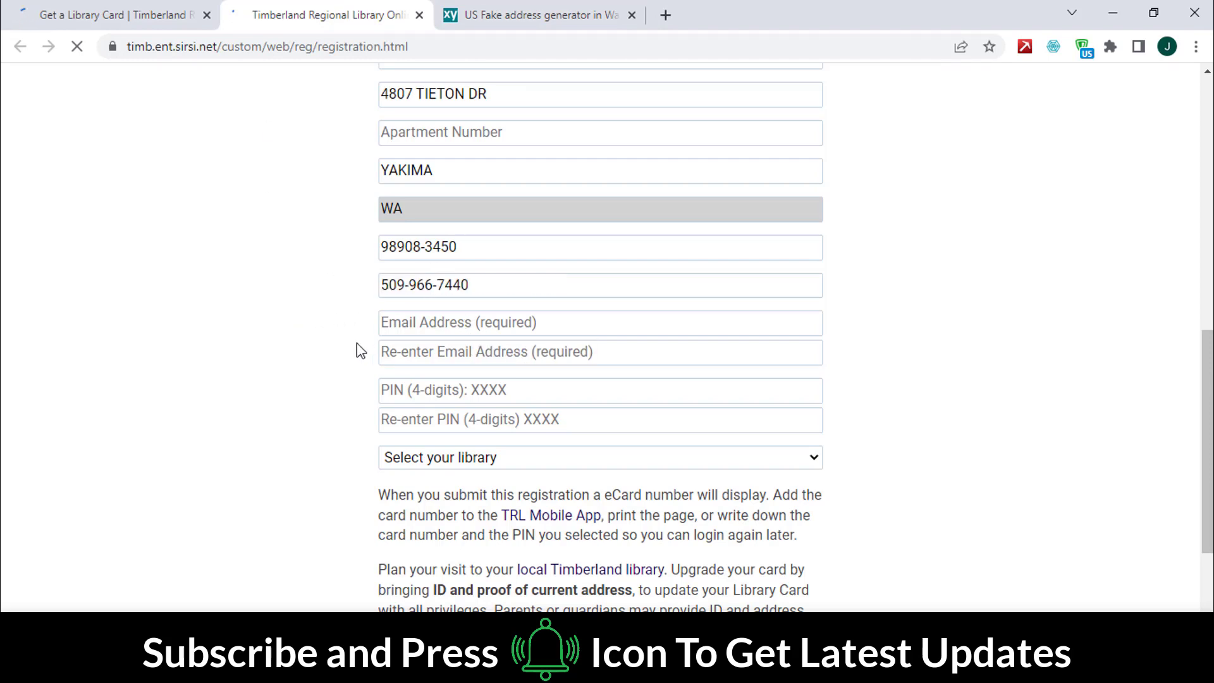
Step: Fill the email and matching confirmation email from saved entries
{"action": "left_click", "coordinate": [425, 325]}
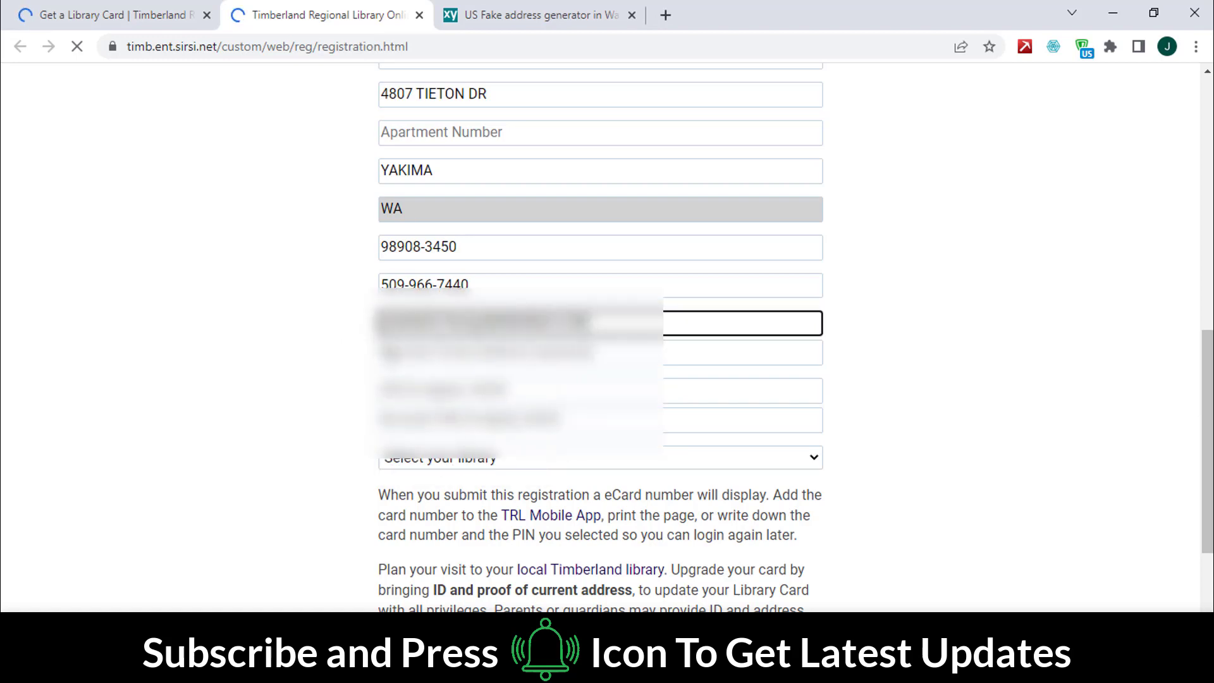
{"action": "left_click", "coordinate": [382, 351]}
{"action": "left_click", "coordinate": [436, 395]}
{"action": "scroll", "coordinate": [308, 392], "scroll_direction": "down", "scroll_amount": 3}
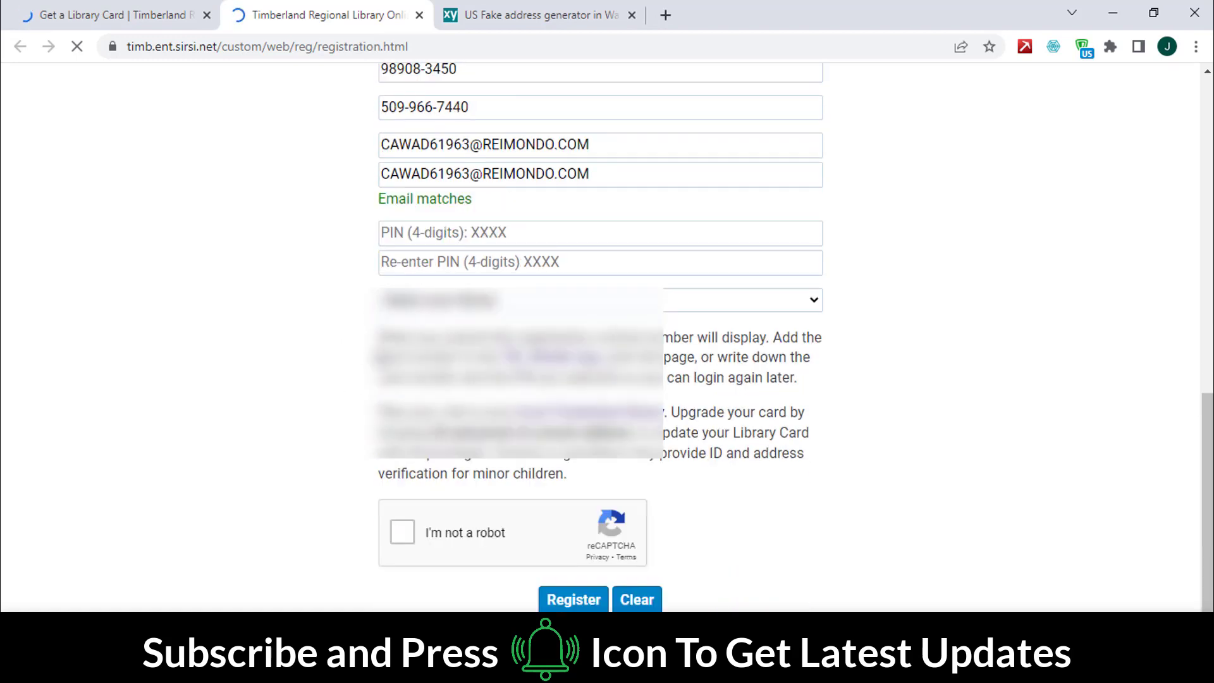
Step: Enter the 4-digit PIN and re-enter it to confirm, declining suggested passwords
{"action": "left_click", "coordinate": [471, 234]}
{"action": "left_click", "coordinate": [310, 313]}
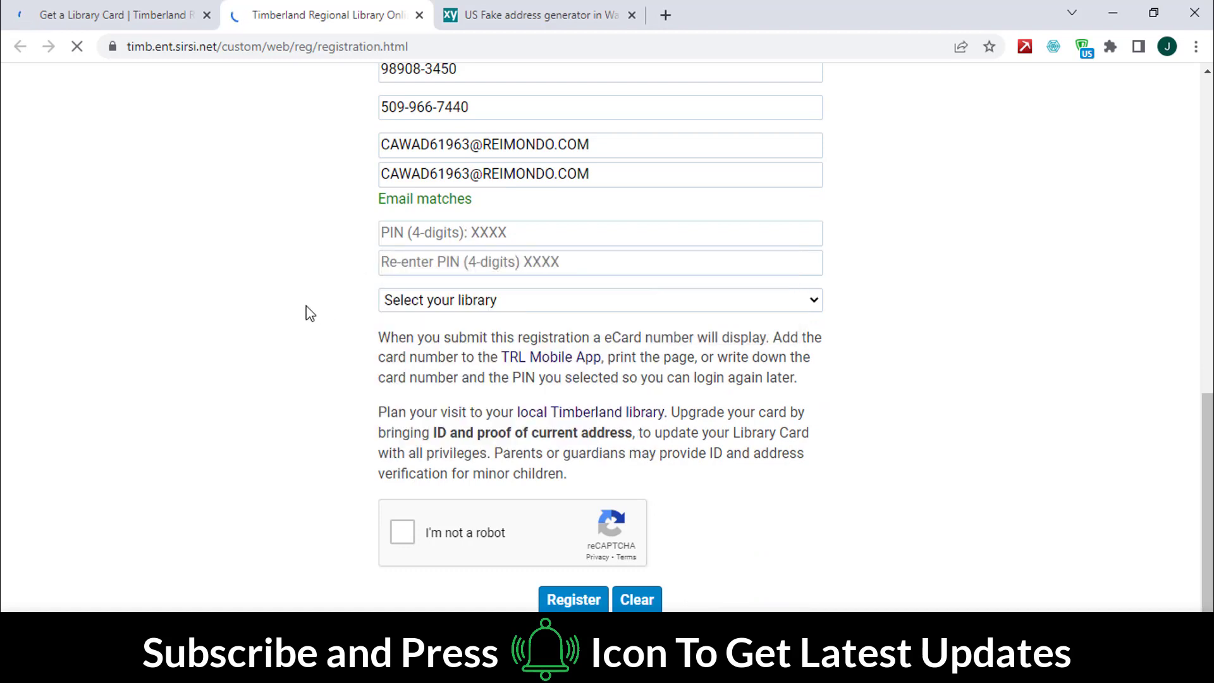
{"action": "left_click", "coordinate": [428, 234]}
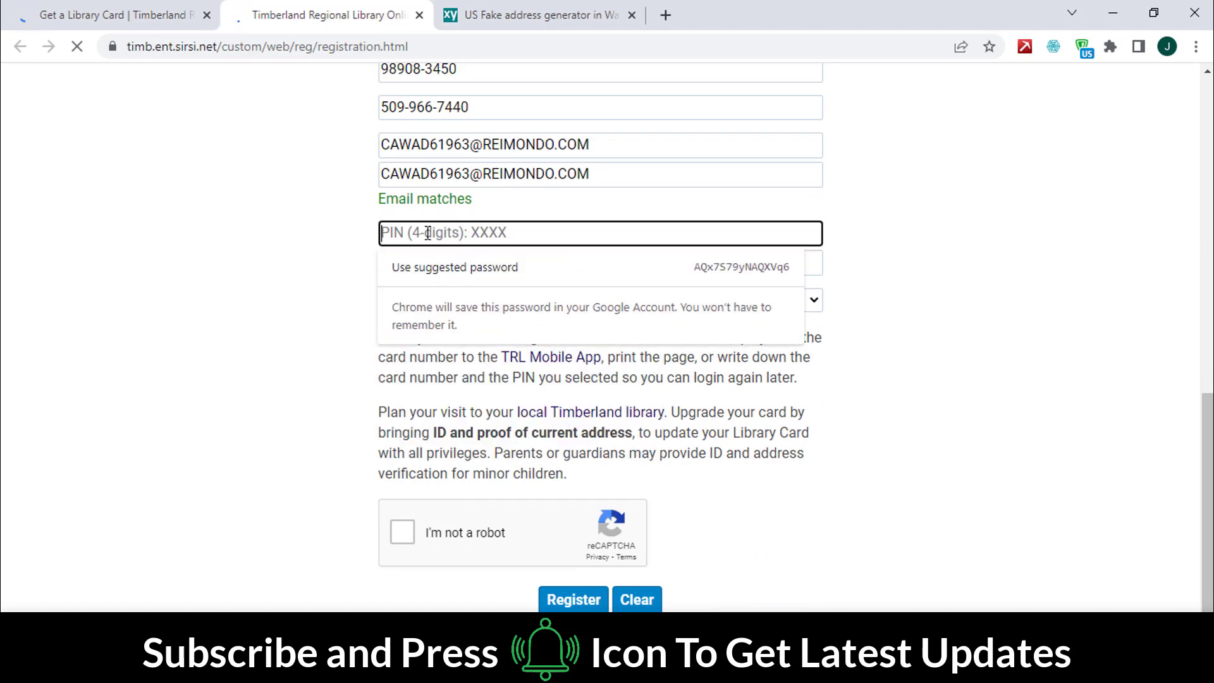
{"action": "type", "text": "12"}
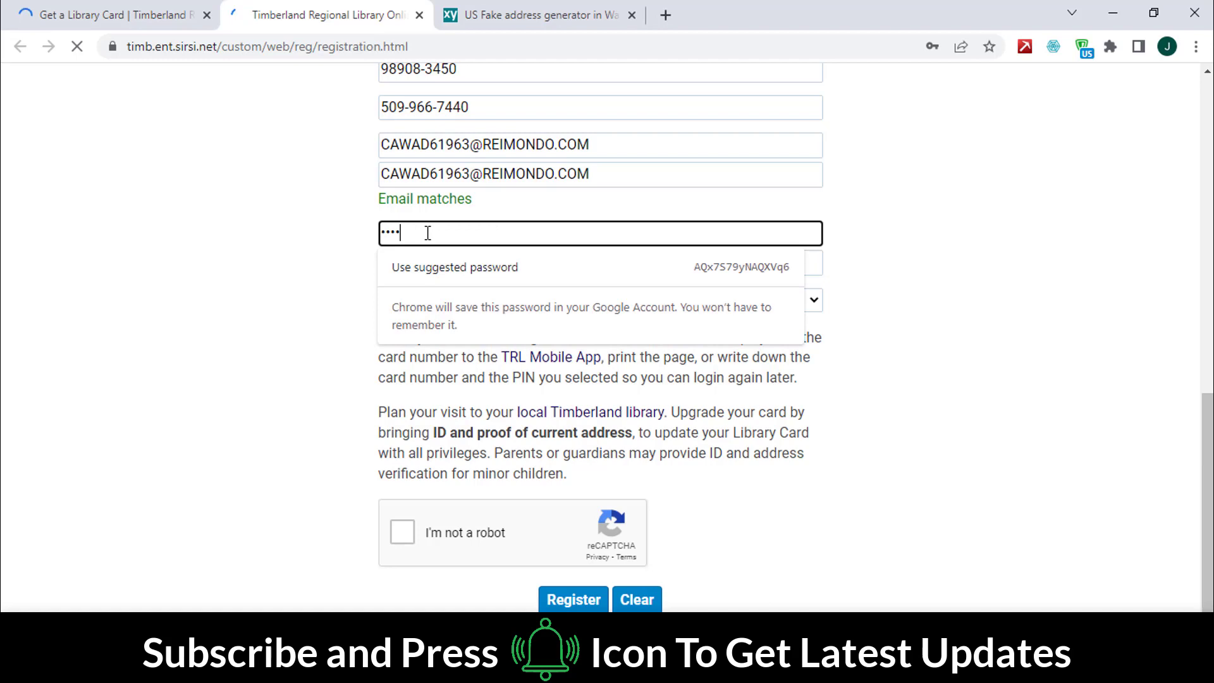
{"action": "type", "text": "34"}
{"action": "left_click", "coordinate": [313, 308]}
{"action": "left_click", "coordinate": [455, 259]}
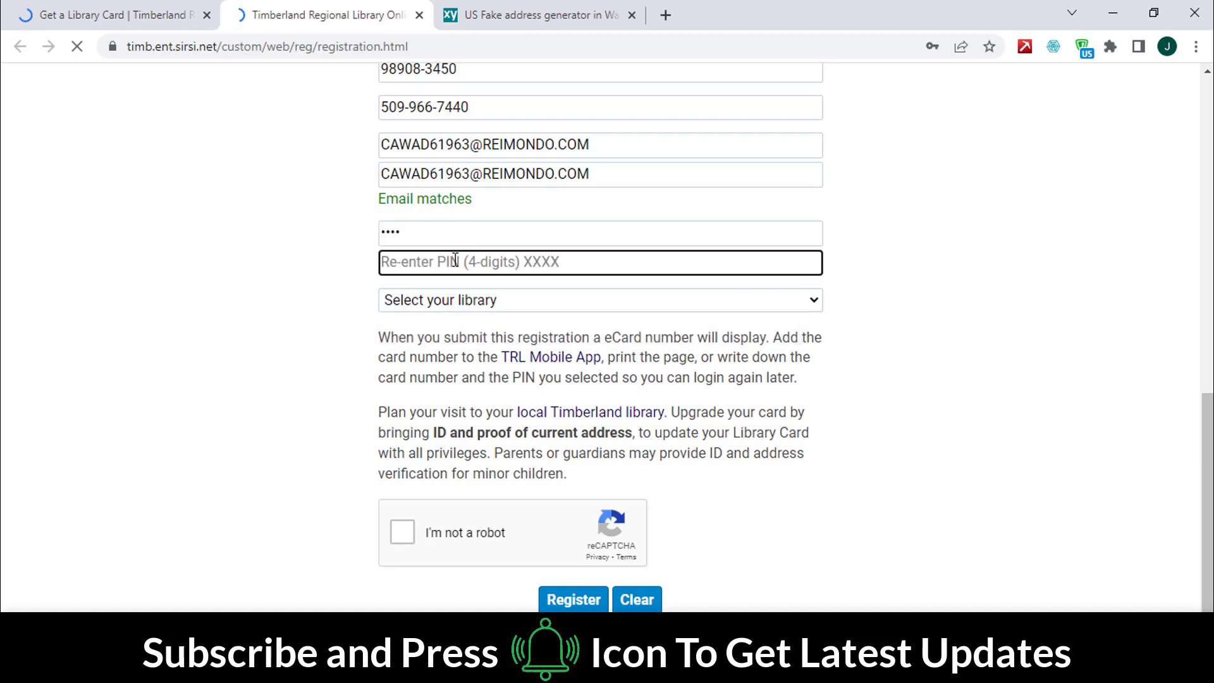
{"action": "type", "text": "1234"}
{"action": "left_click", "coordinate": [297, 288]}
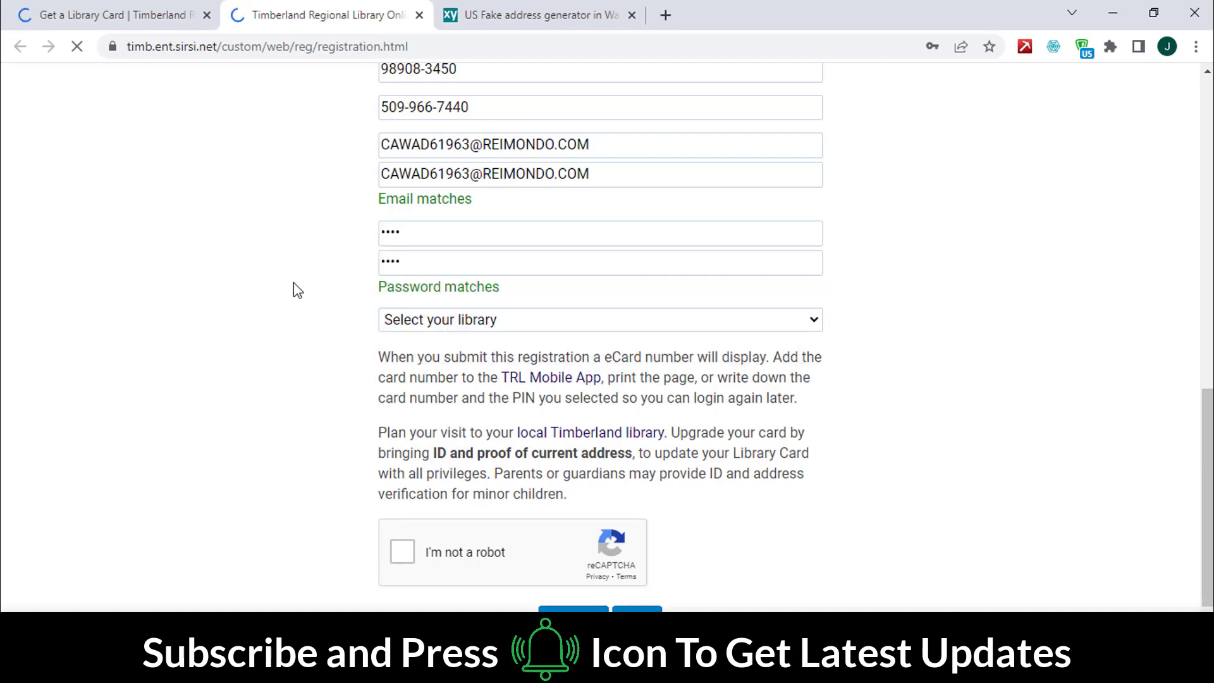
Step: Choose Lacey as the home library and tick the 'I'm not a robot' check
{"action": "left_click", "coordinate": [435, 323]}
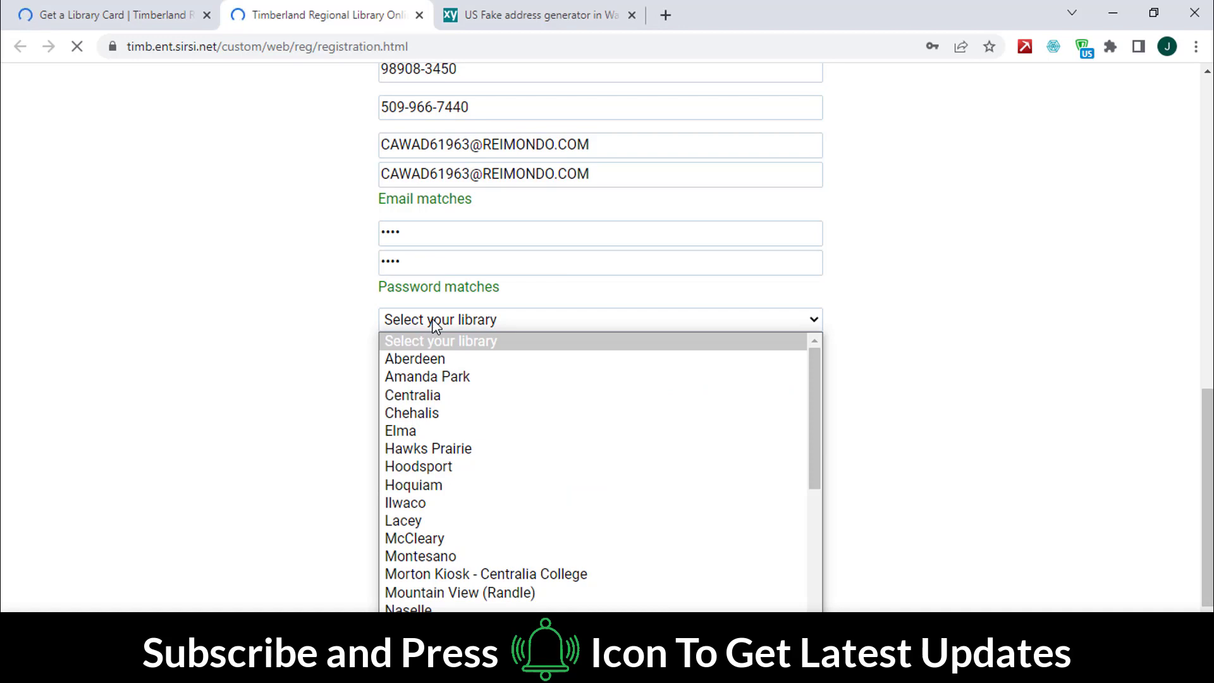
{"action": "left_click", "coordinate": [410, 520]}
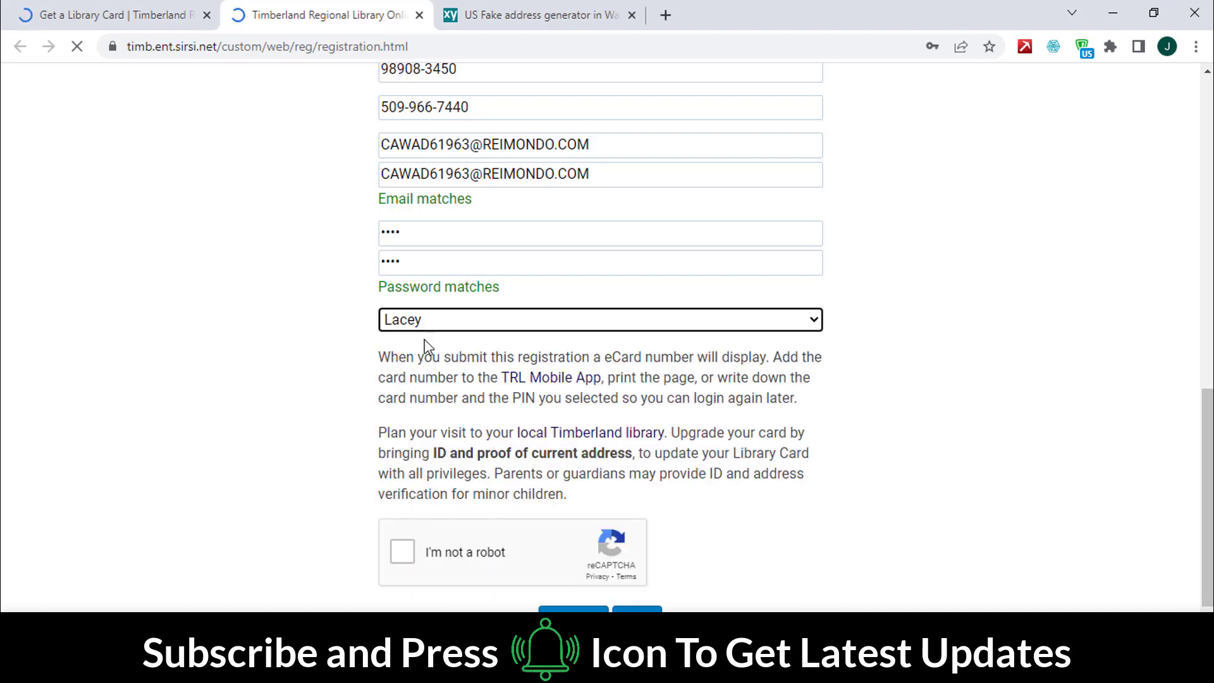
{"action": "left_click", "coordinate": [401, 550]}
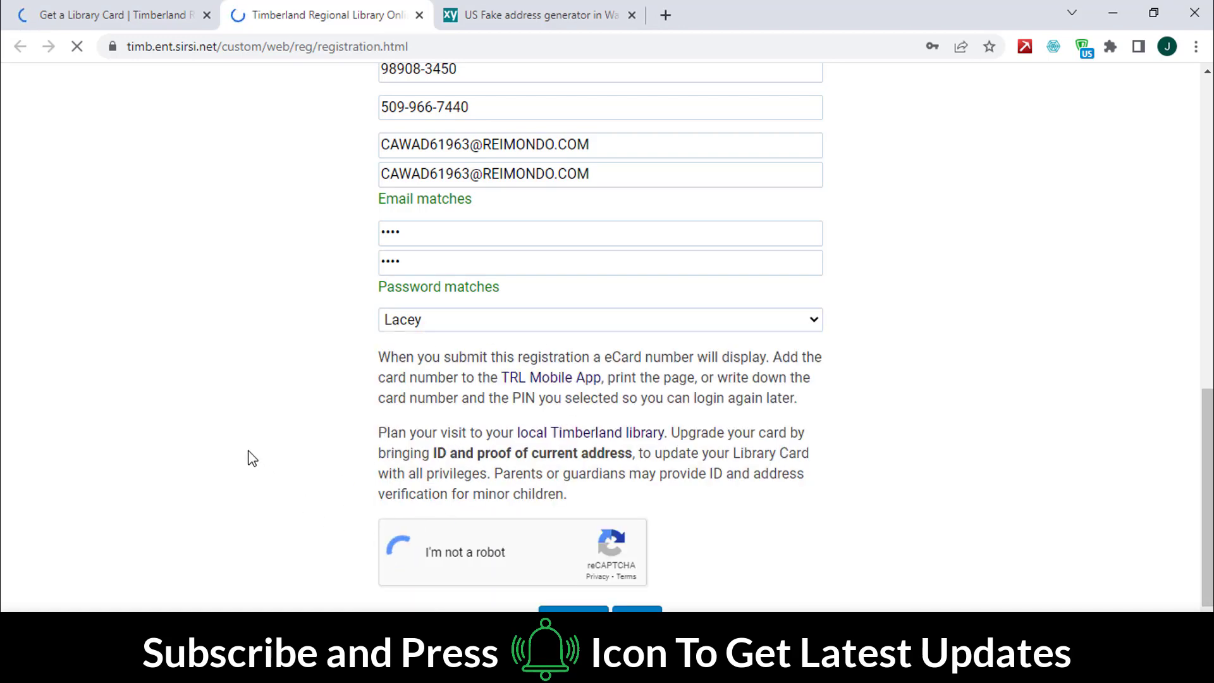
{"action": "scroll", "coordinate": [252, 458], "scroll_direction": "down", "scroll_amount": 1}
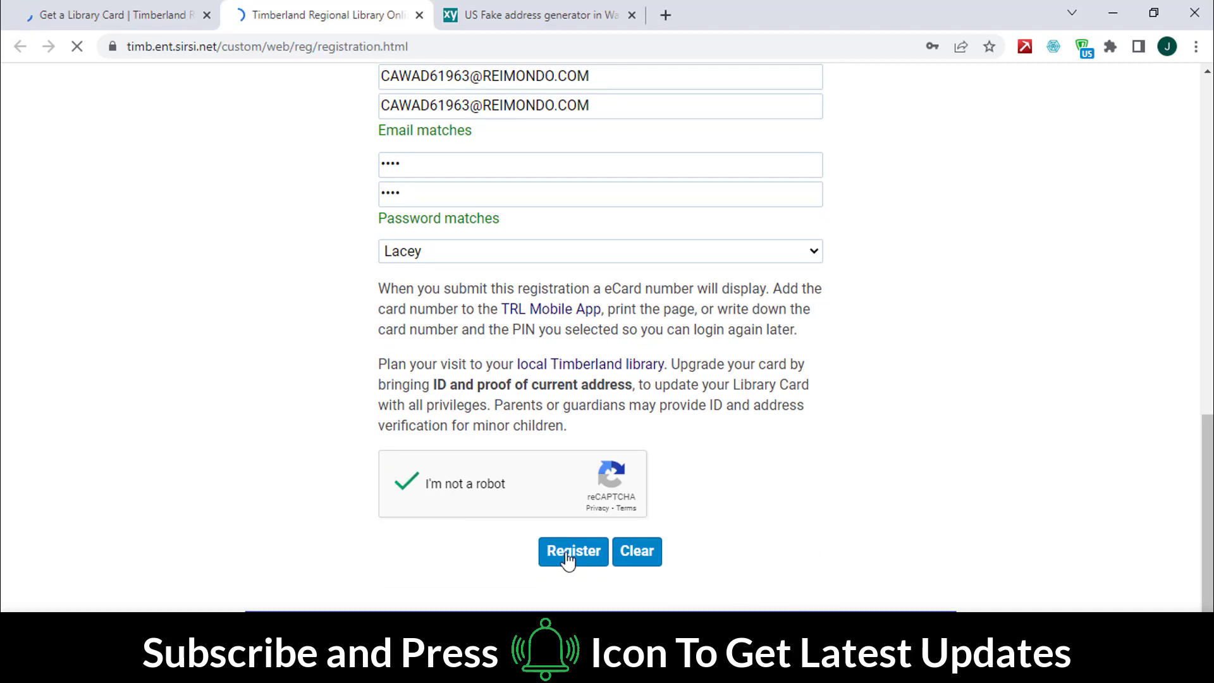
Step: Decline saving the address and password, then zoom in to read the issued card number
{"action": "left_click", "coordinate": [950, 339]}
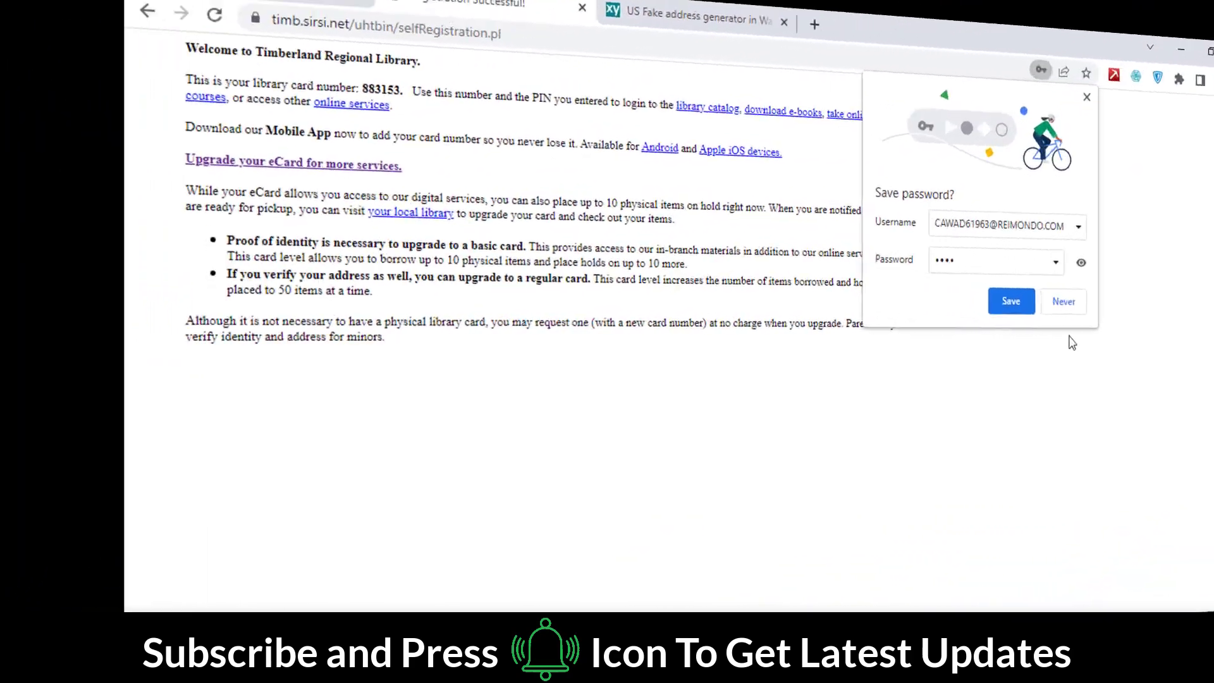
{"action": "left_click", "coordinate": [959, 322]}
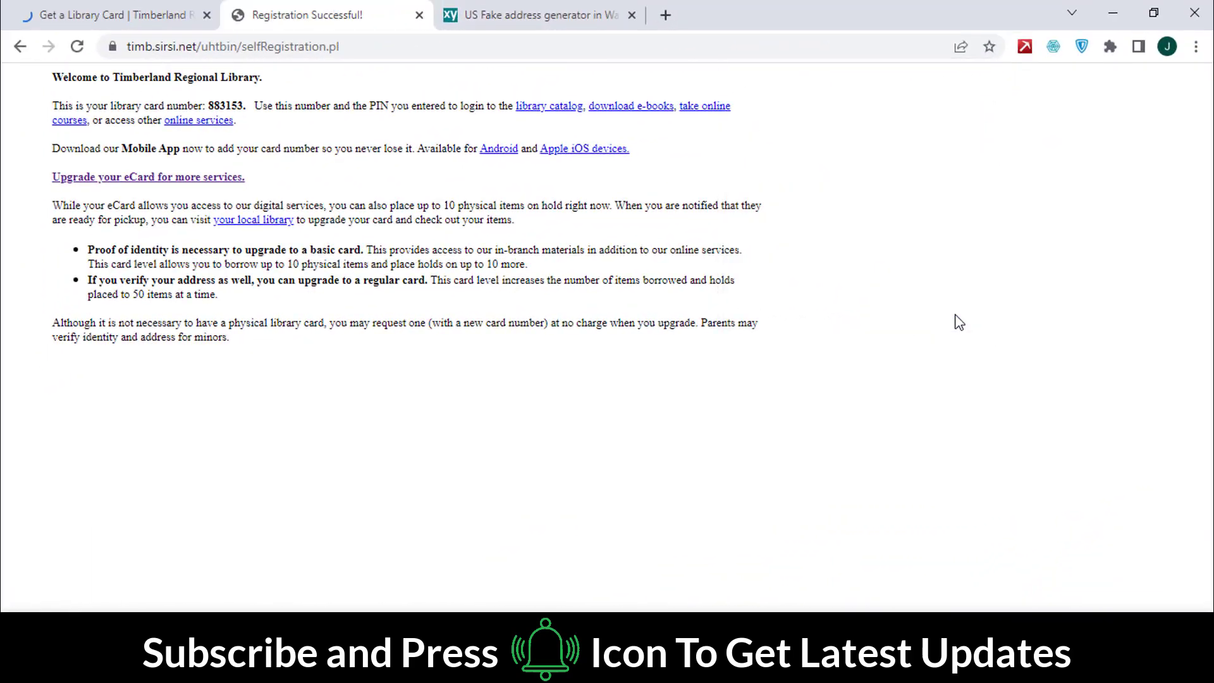
{"action": "key", "text": "ctrl+plus"}
{"action": "key", "text": "ctrl+plus"}
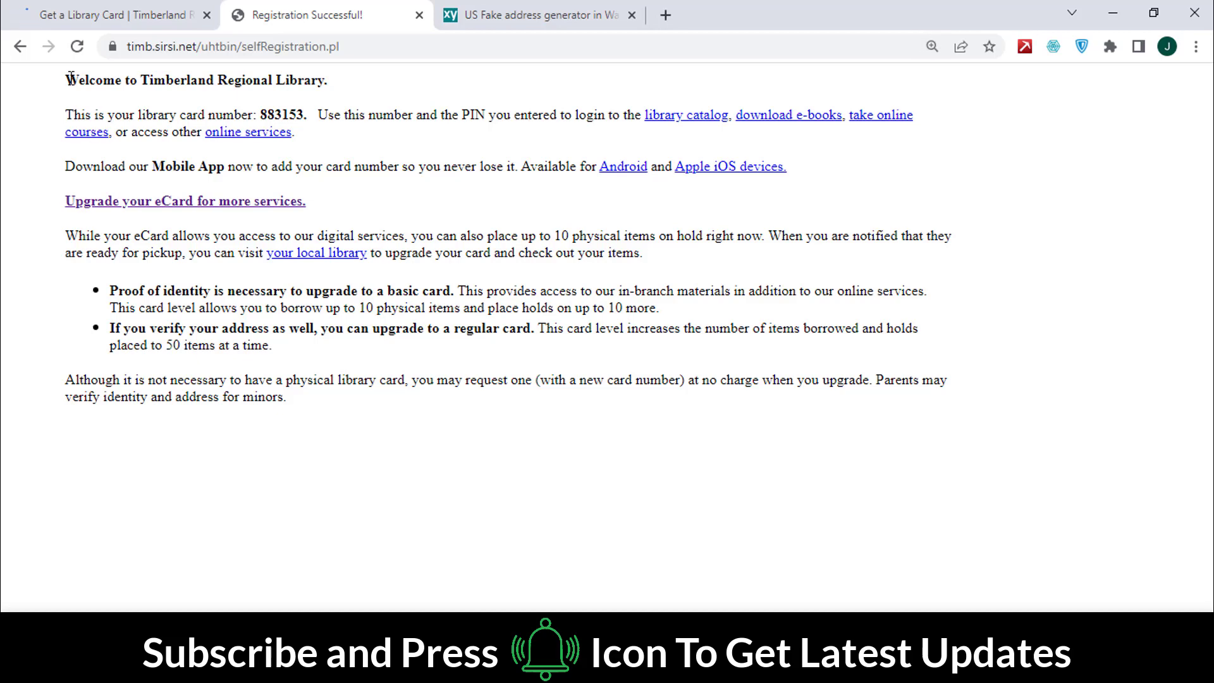
{"action": "left_click_drag", "start_coordinate": [67, 79], "coordinate": [336, 78]}
{"action": "left_click", "coordinate": [187, 98]}
{"action": "left_click_drag", "start_coordinate": [68, 117], "coordinate": [948, 151]}
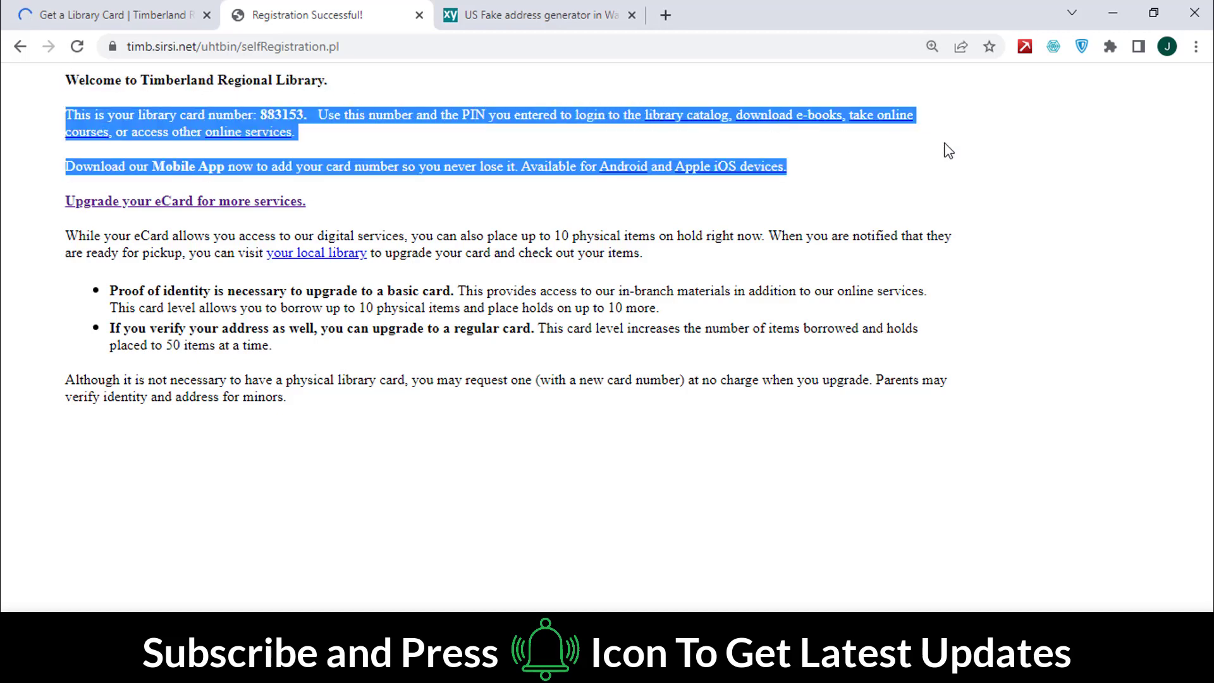
{"action": "left_click", "coordinate": [3, 277]}
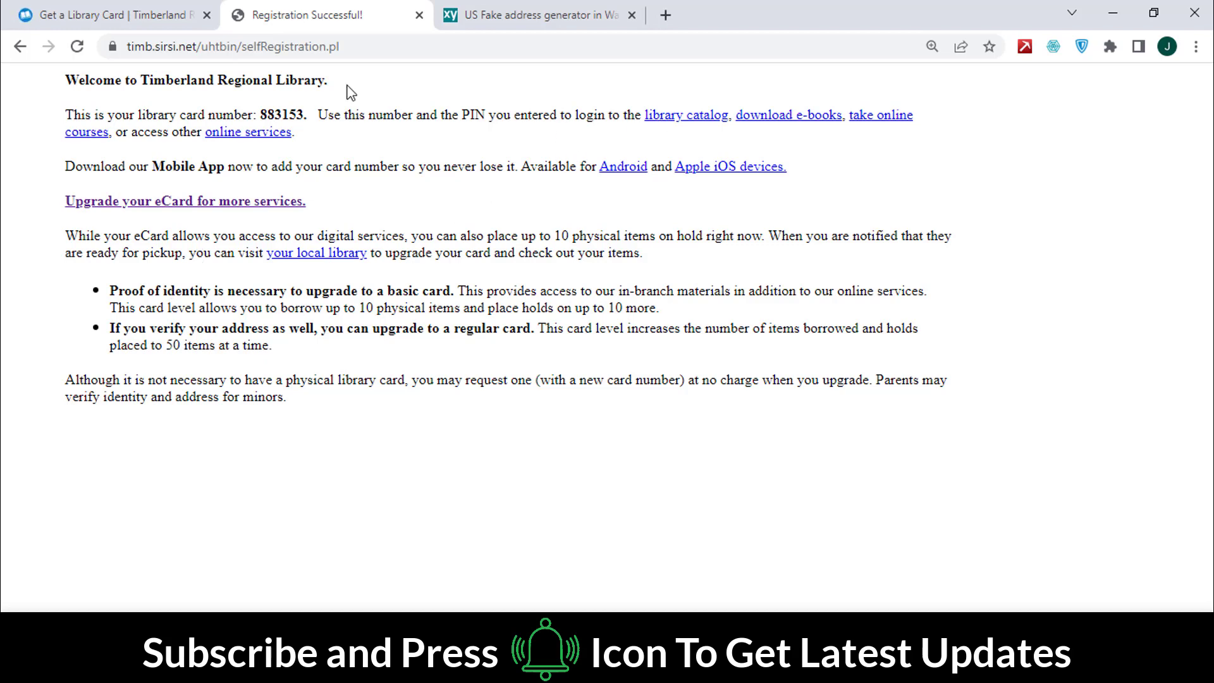
Step: Switch back to the Get a Library Card tab
{"action": "left_click", "coordinate": [134, 7]}
{"action": "scroll", "coordinate": [73, 362], "scroll_direction": "down", "scroll_amount": 4}
{"action": "scroll", "coordinate": [73, 361], "scroll_direction": "up", "scroll_amount": 4}
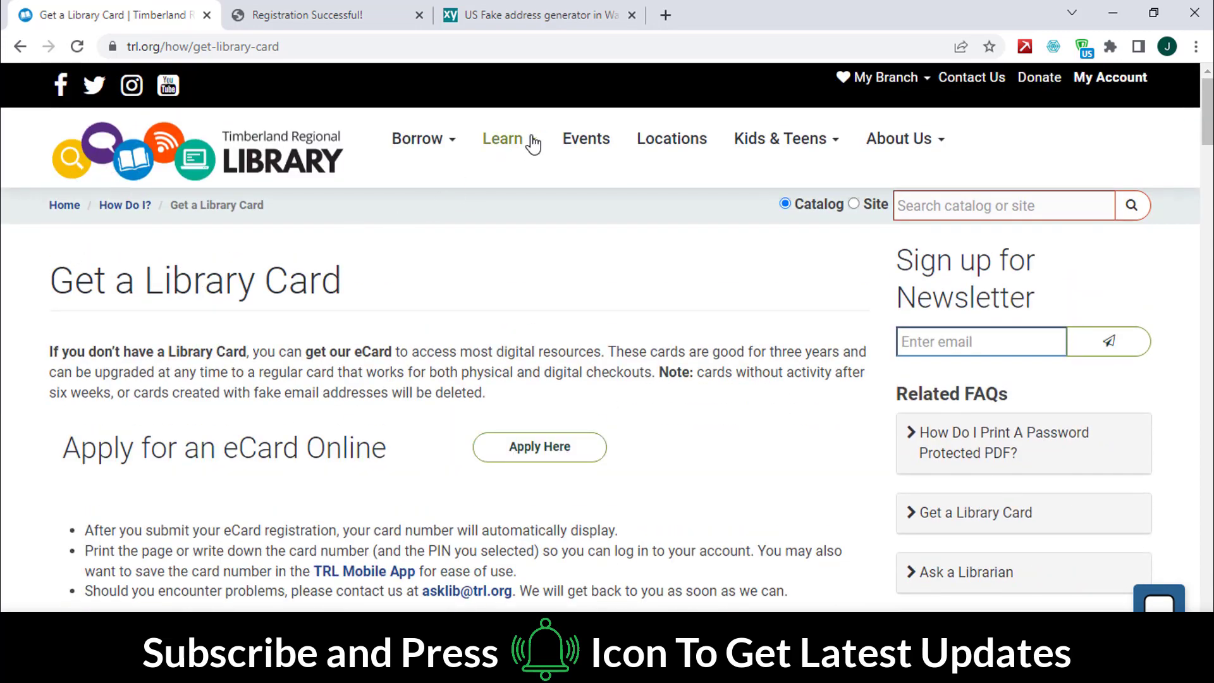
Step: Open Learn > Online Courses and scroll down to LinkedIn Learning for Library
{"action": "mouse_move", "coordinate": [533, 144]}
{"action": "left_click", "coordinate": [550, 219]}
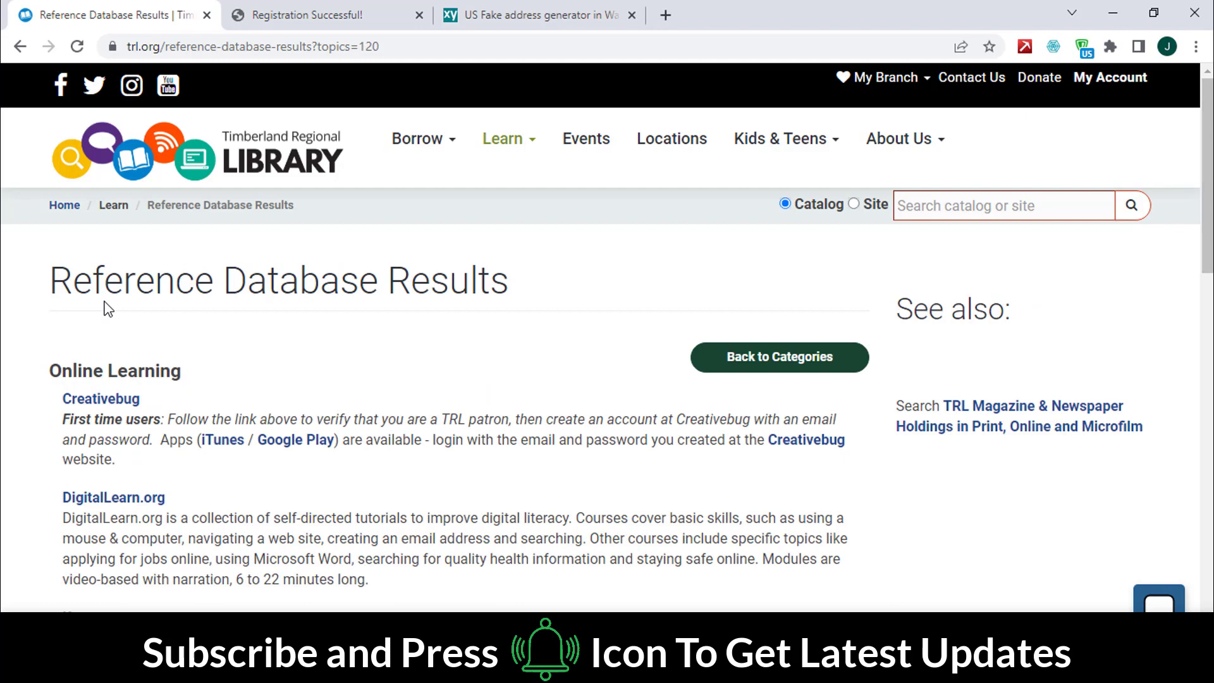
{"action": "scroll", "coordinate": [200, 373], "scroll_direction": "down", "scroll_amount": 4}
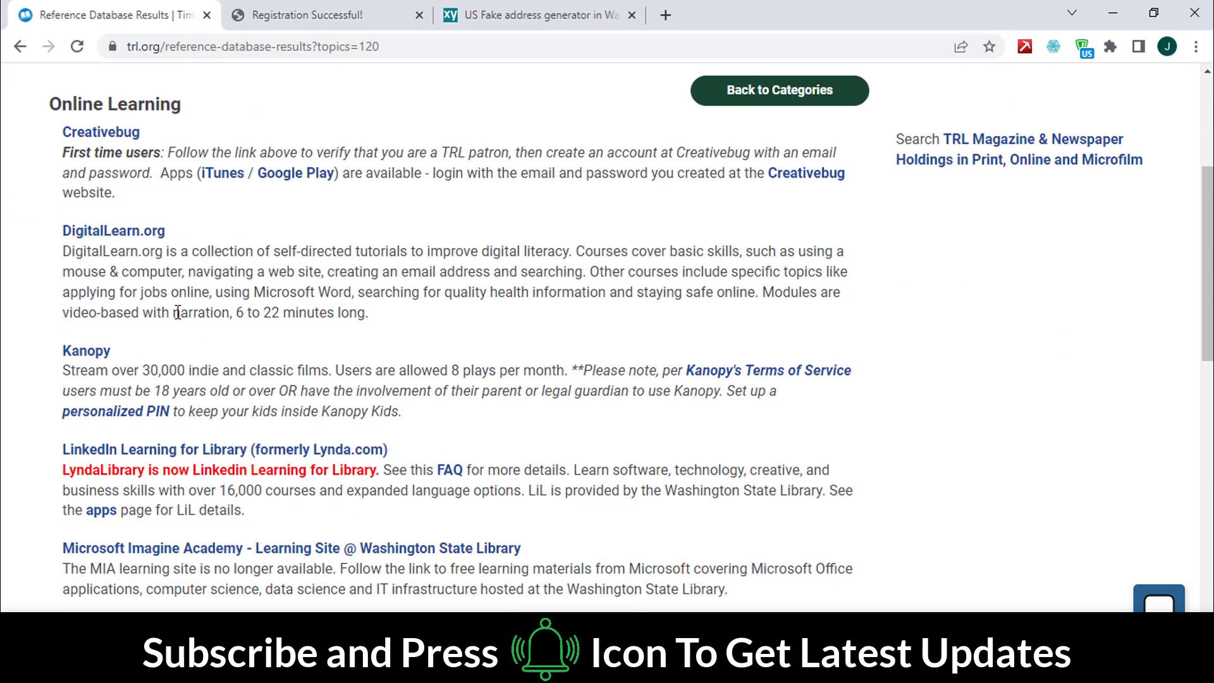
{"action": "scroll", "coordinate": [179, 312], "scroll_direction": "down", "scroll_amount": 3}
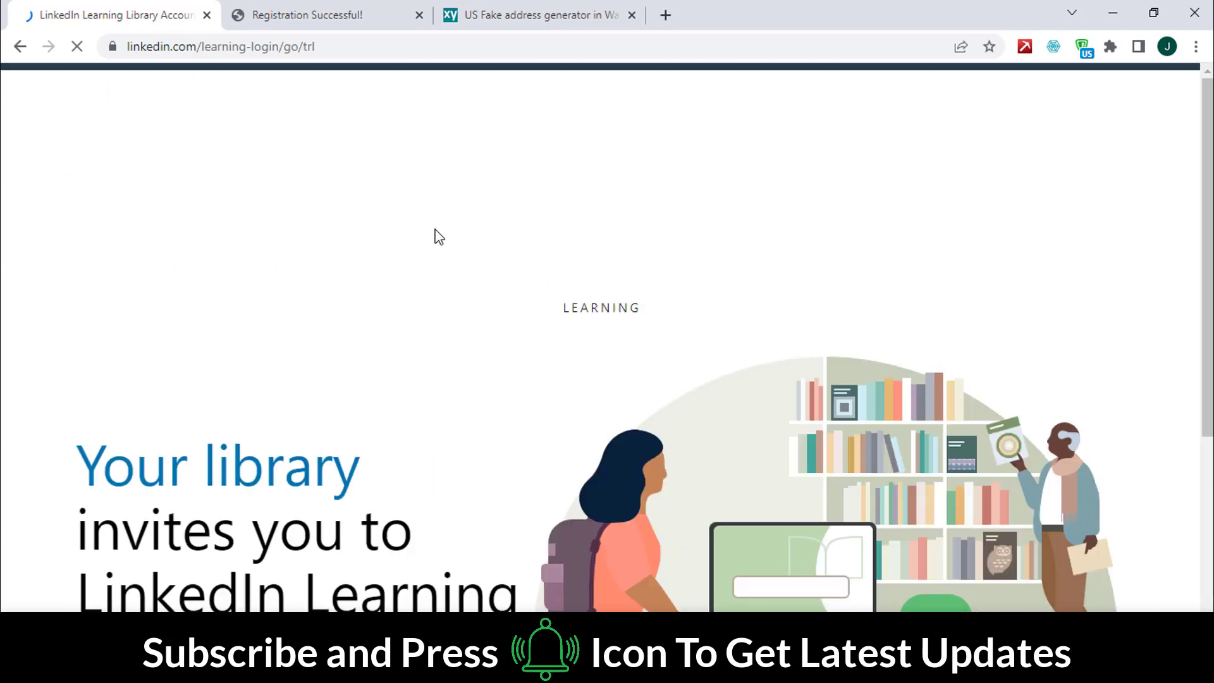
Step: Dismiss the cookie notice and begin the library card sign-in to LinkedIn Learning
{"action": "left_click", "coordinate": [298, 218]}
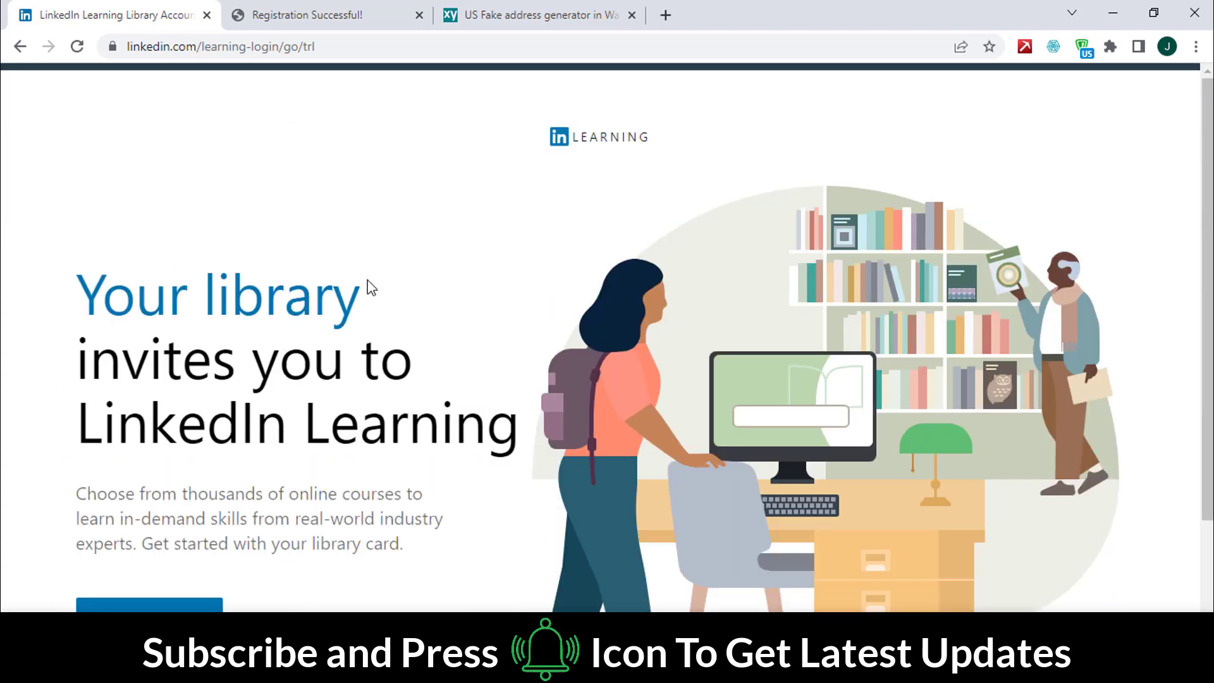
{"action": "scroll", "coordinate": [371, 282], "scroll_direction": "down", "scroll_amount": 2}
{"action": "left_click", "coordinate": [150, 472]}
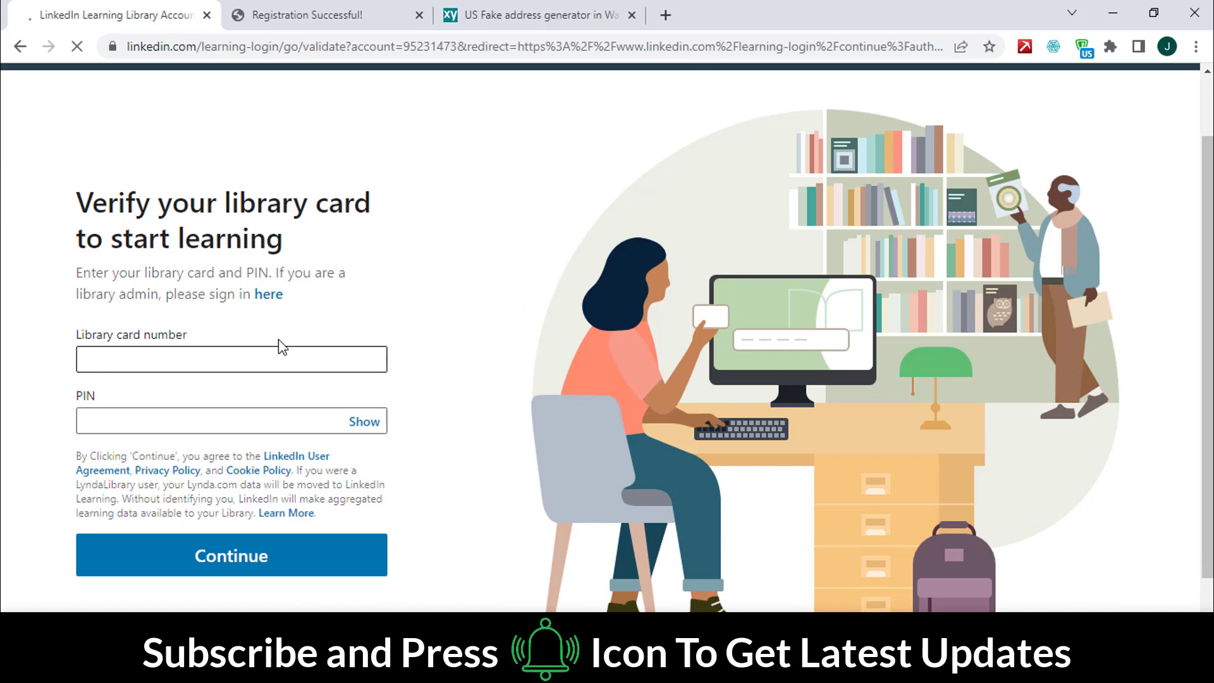
Step: Copy the new library card number from the registration confirmation tab
{"action": "left_click", "coordinate": [335, 15]}
{"action": "double_click", "coordinate": [261, 114]}
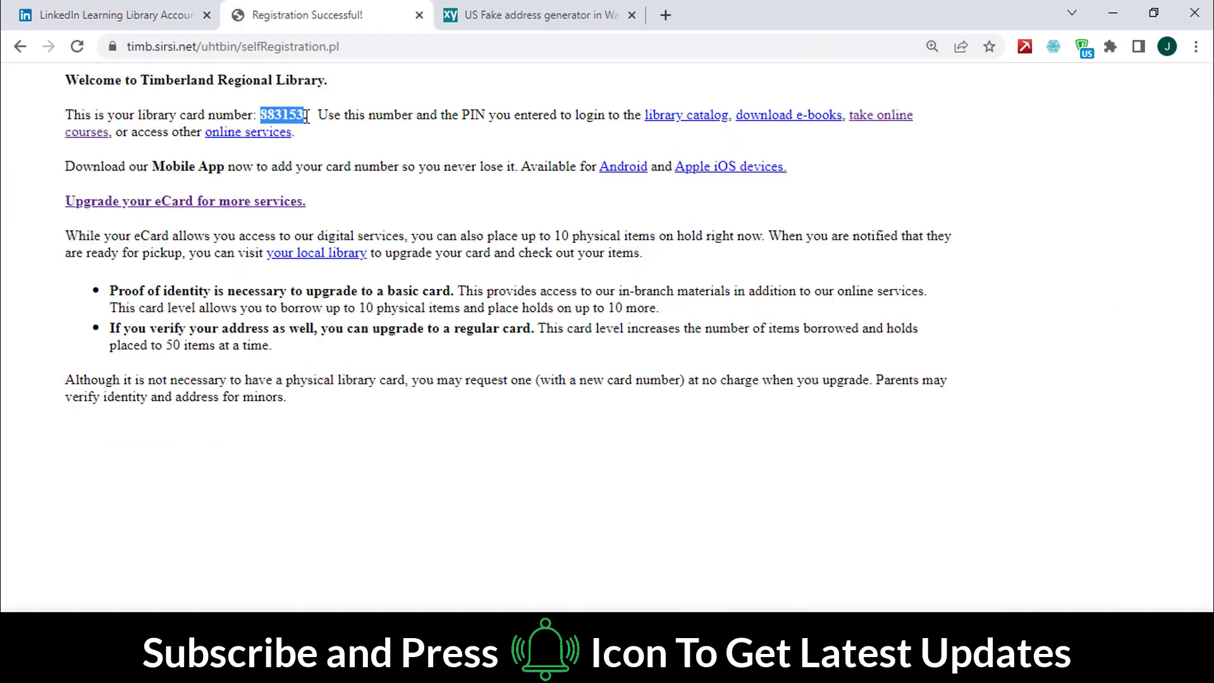
{"action": "right_click", "coordinate": [295, 114]}
{"action": "left_click", "coordinate": [329, 123]}
{"action": "left_click", "coordinate": [120, 15]}
Step: Paste the library card number, enter the PIN, and submit them for verification
{"action": "left_click", "coordinate": [211, 354]}
{"action": "key", "text": "ctrl+v"}
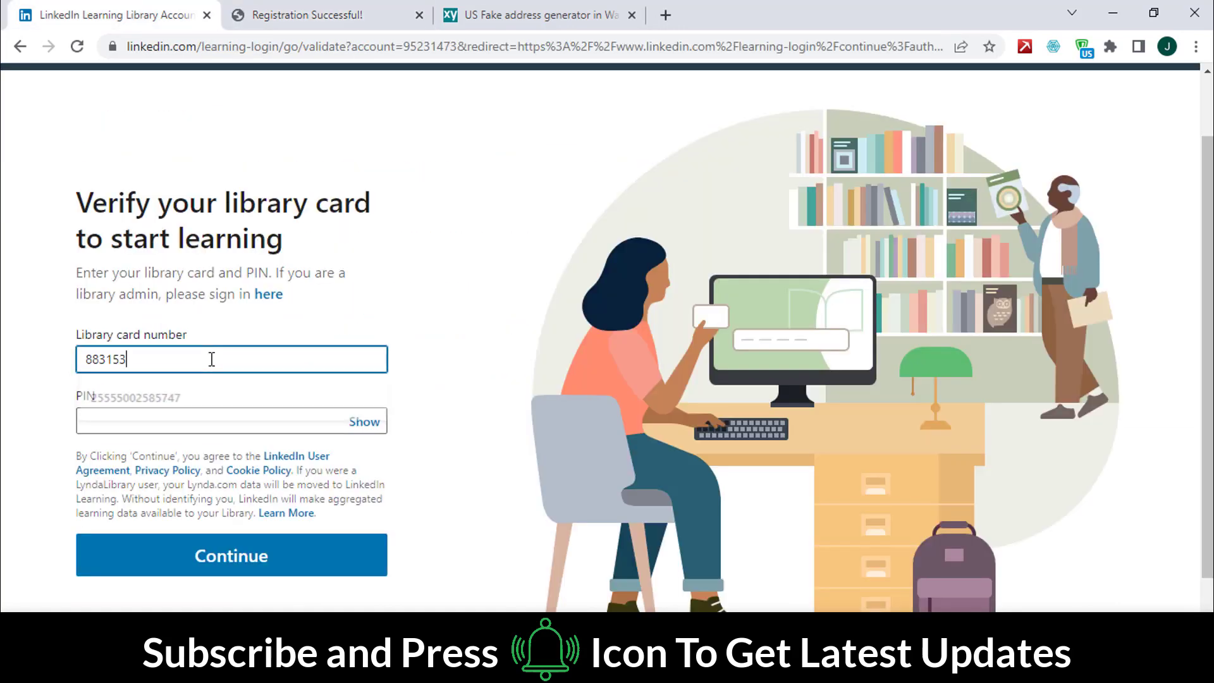
{"action": "left_click", "coordinate": [113, 409]}
{"action": "type", "text": "1"}
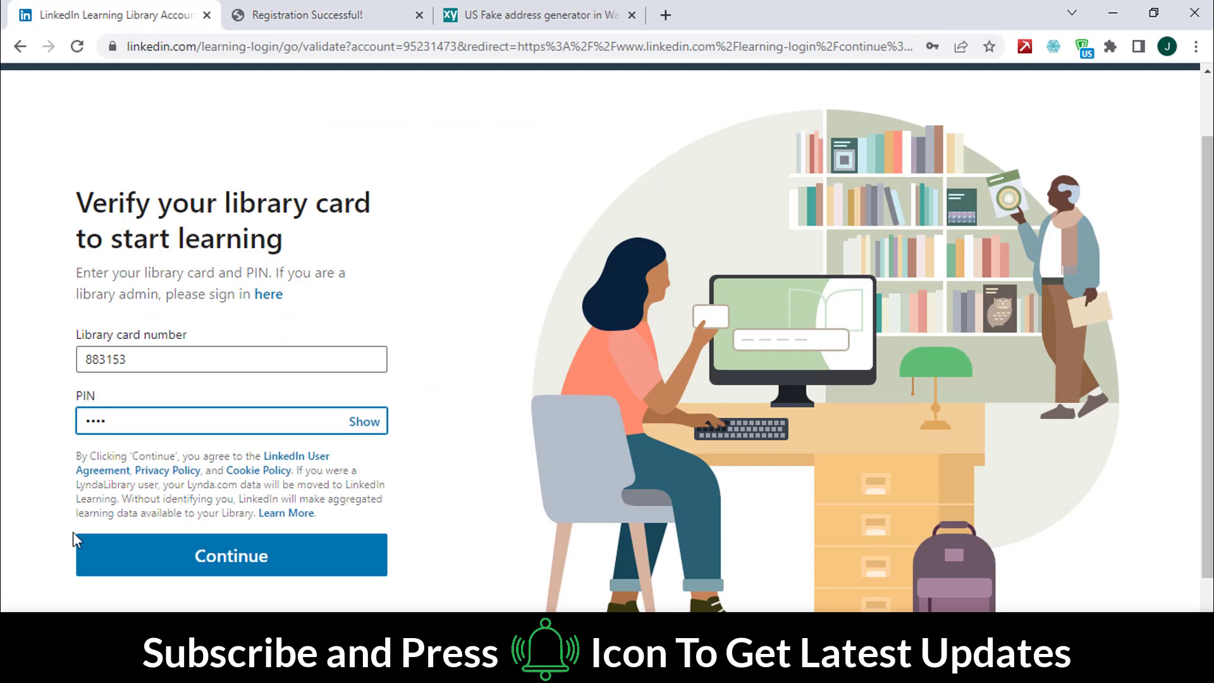
{"action": "left_click", "coordinate": [211, 556]}
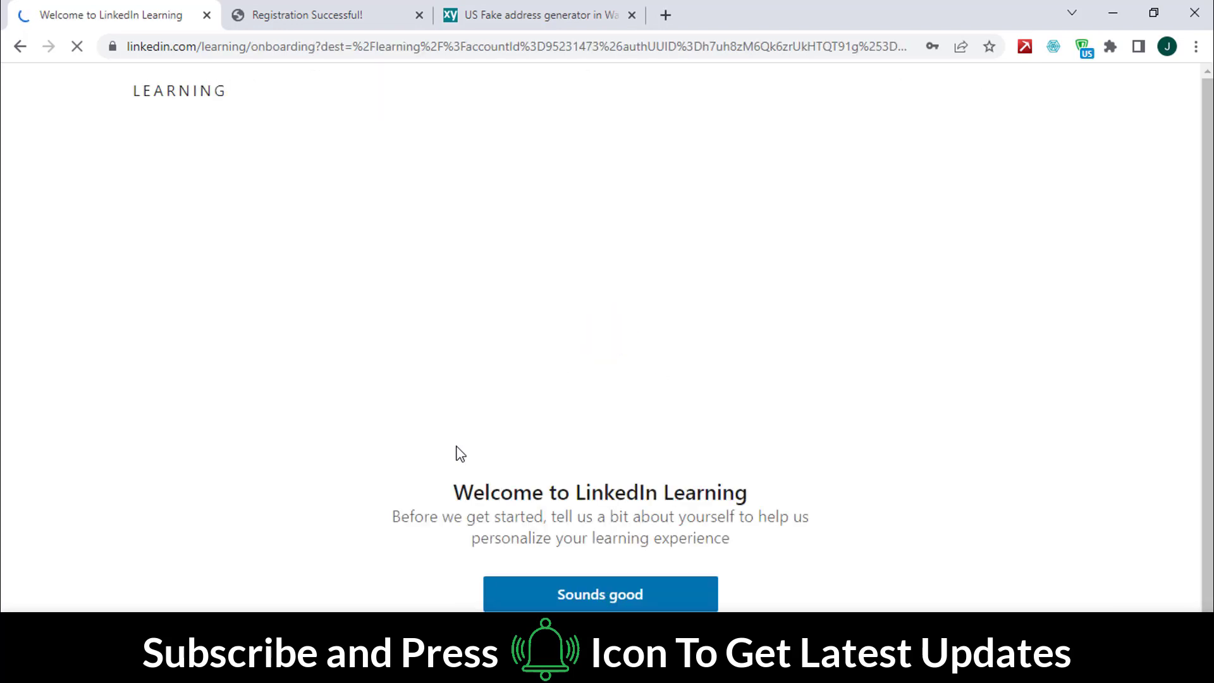
Step: Accept personalisation on the welcome page and follow Leadership as the first interest
{"action": "left_click_drag", "start_coordinate": [452, 492], "coordinate": [754, 493]}
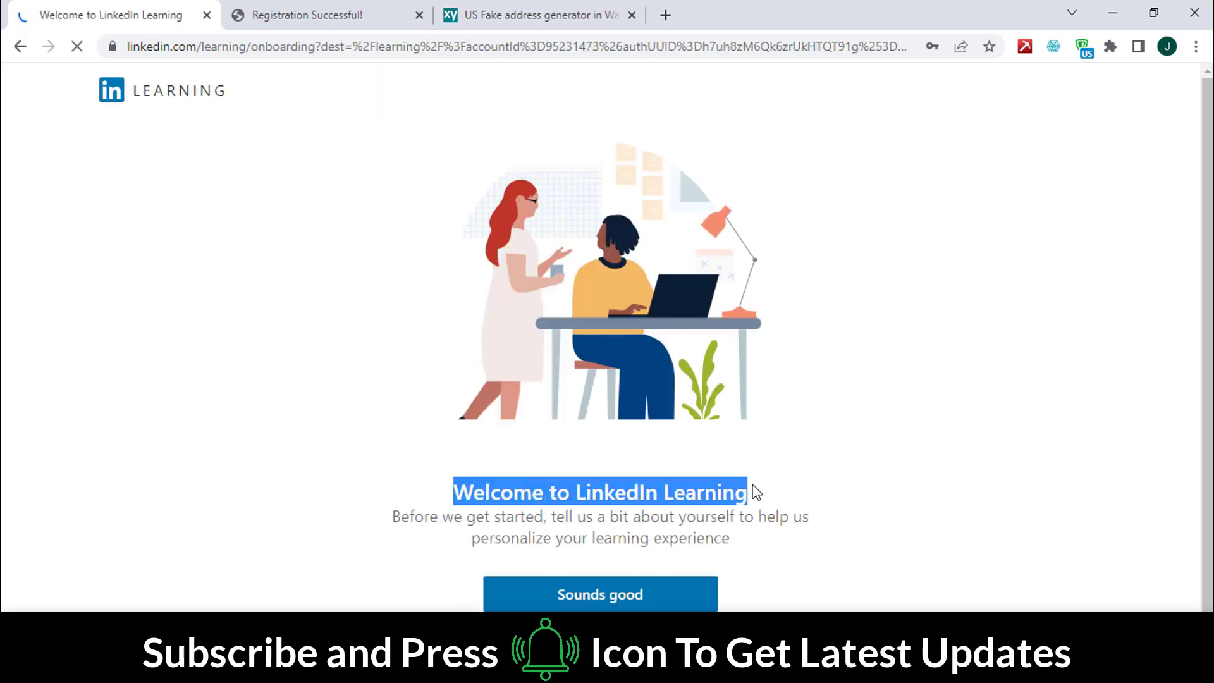
{"action": "left_click_drag", "start_coordinate": [393, 516], "coordinate": [750, 545]}
{"action": "left_click", "coordinate": [626, 595]}
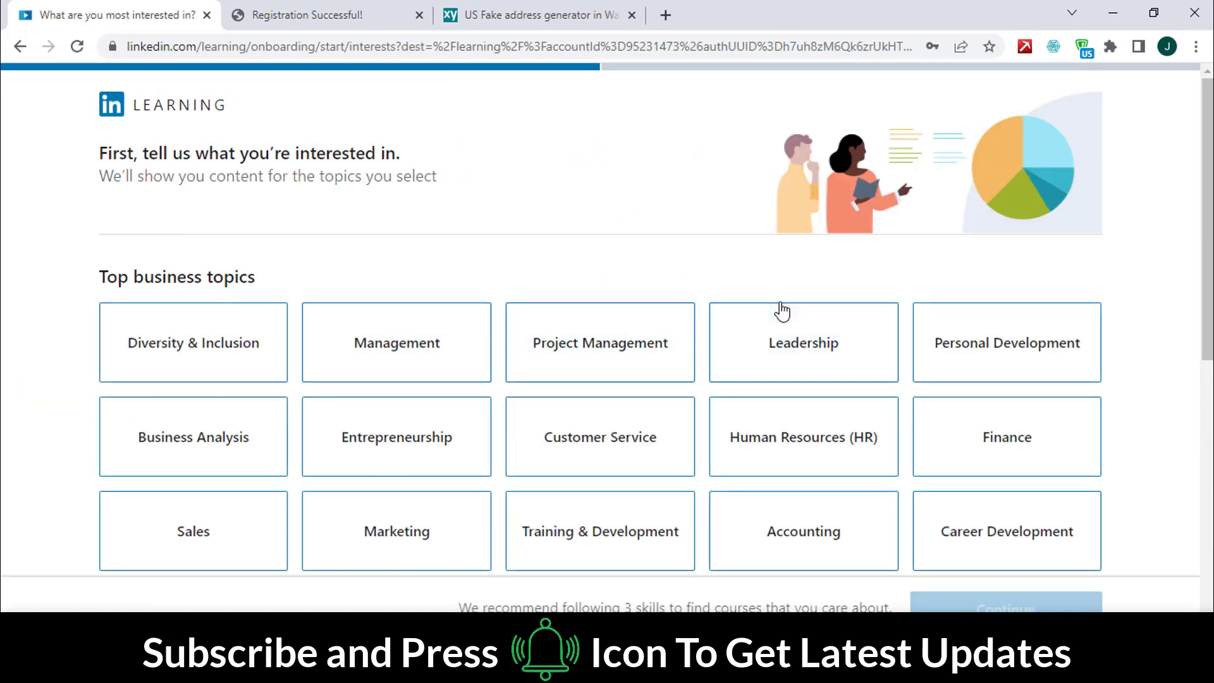
{"action": "left_click", "coordinate": [805, 346]}
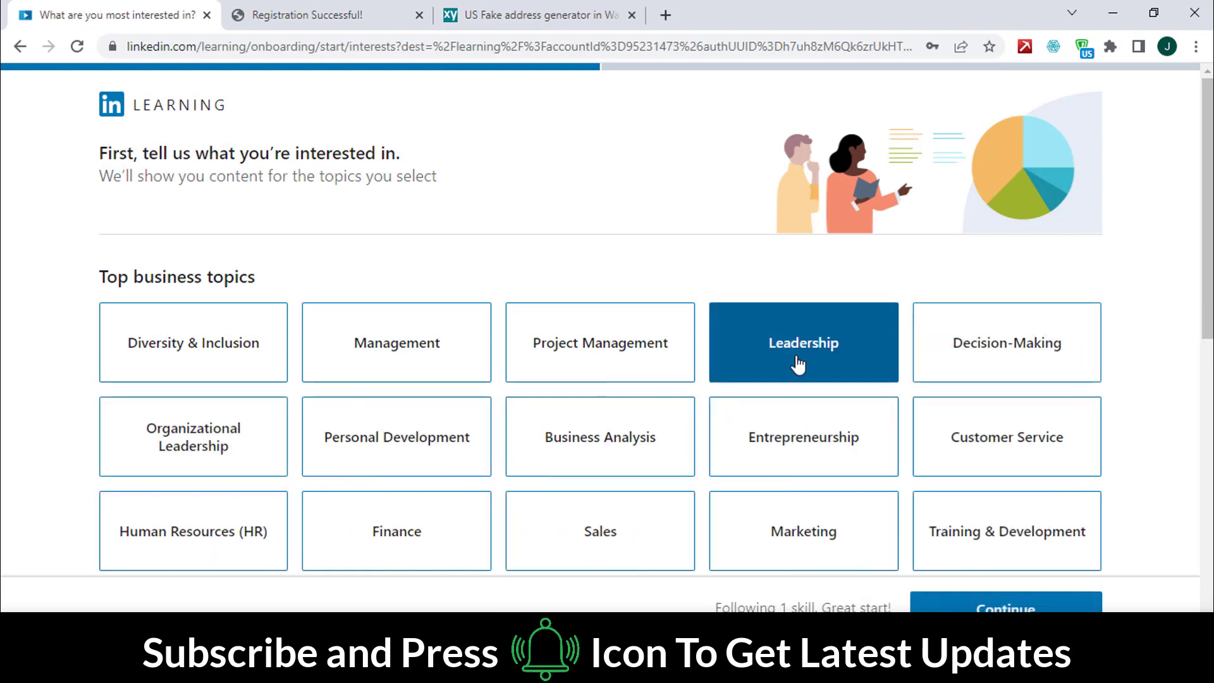